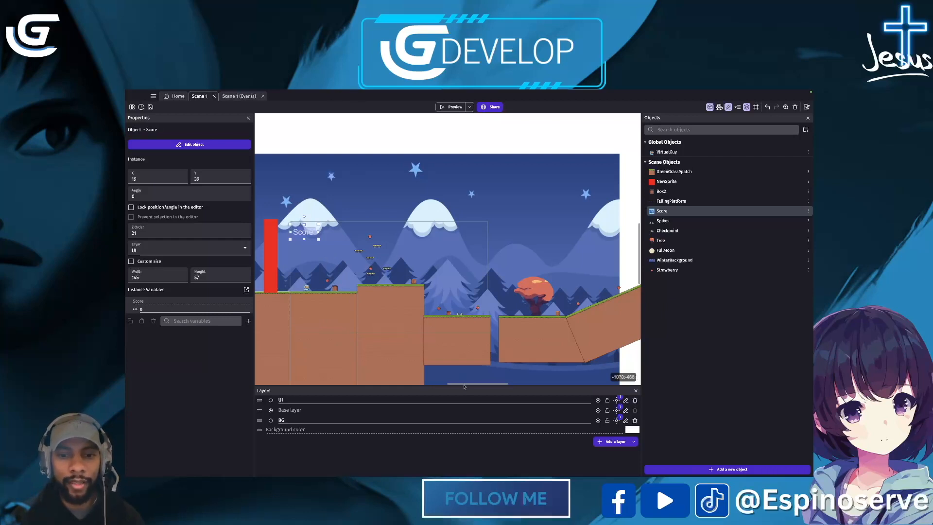
click(248, 97)
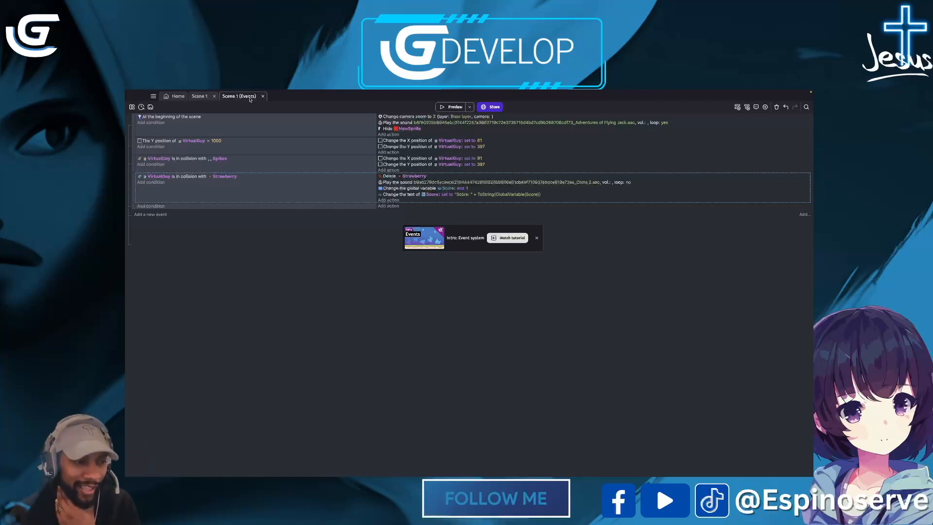
click(199, 97)
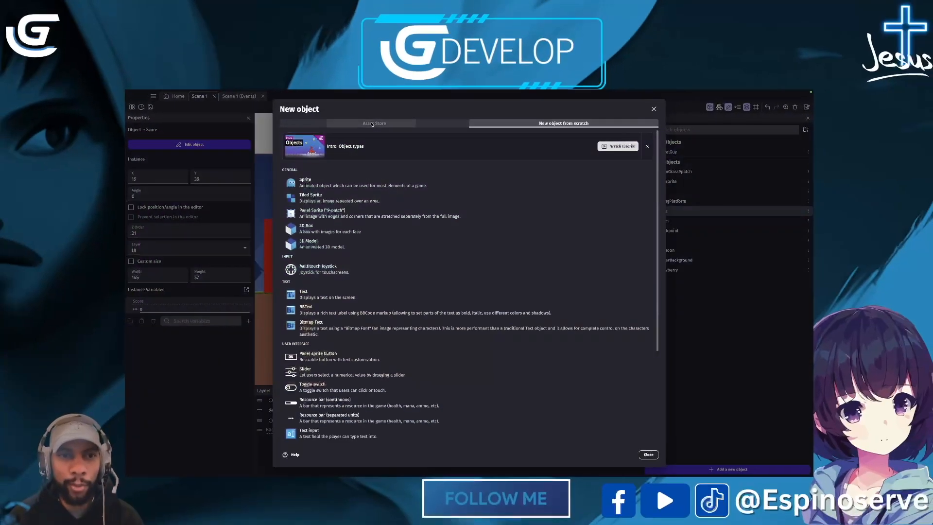
Open the Spike Head asset from the Pixel Adventure pack in the Asset Store.
click(372, 124)
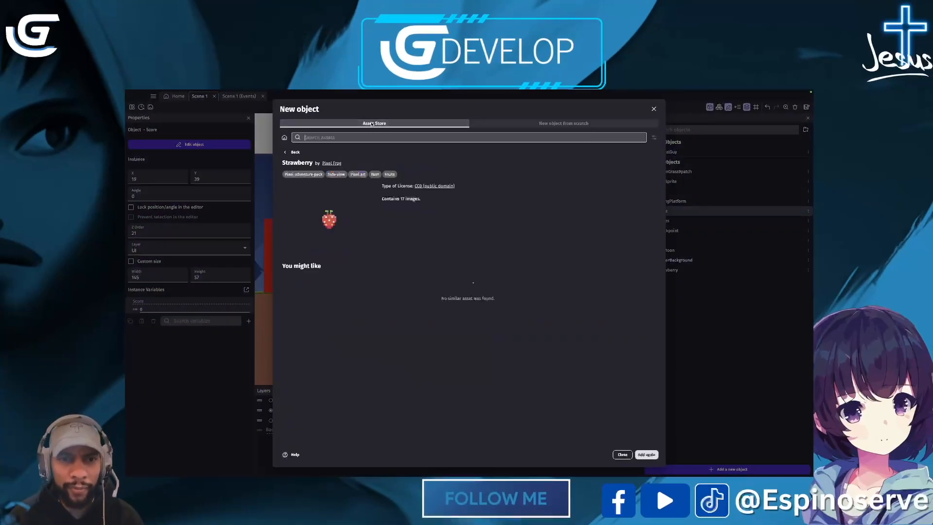
click(294, 152)
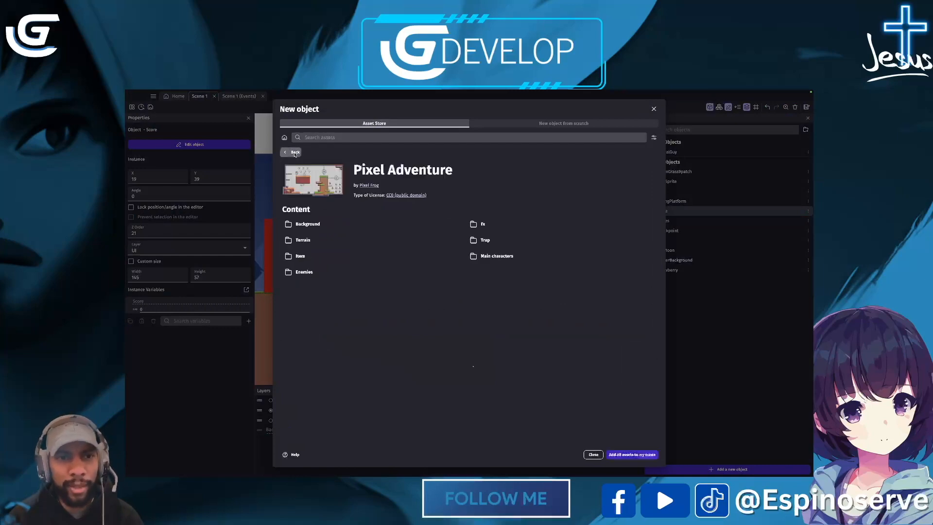
scroll(532, 370, down, 3)
scroll(532, 369, down, 2)
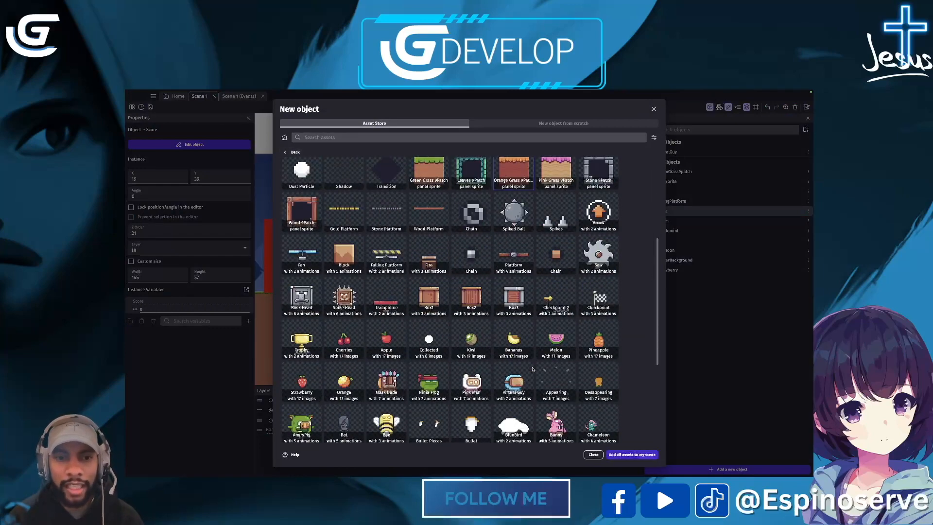
click(344, 297)
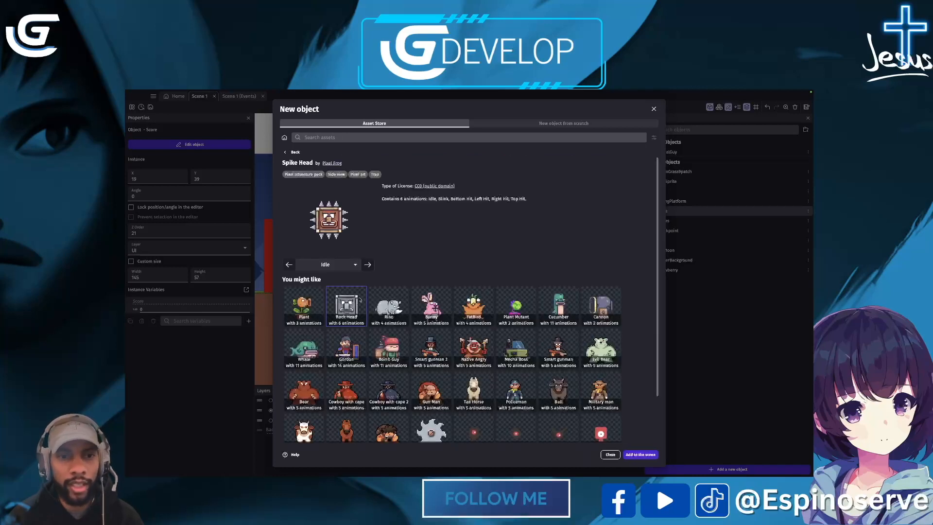
Preview each of Spike Head's animations and add the asset to the scene.
click(368, 265)
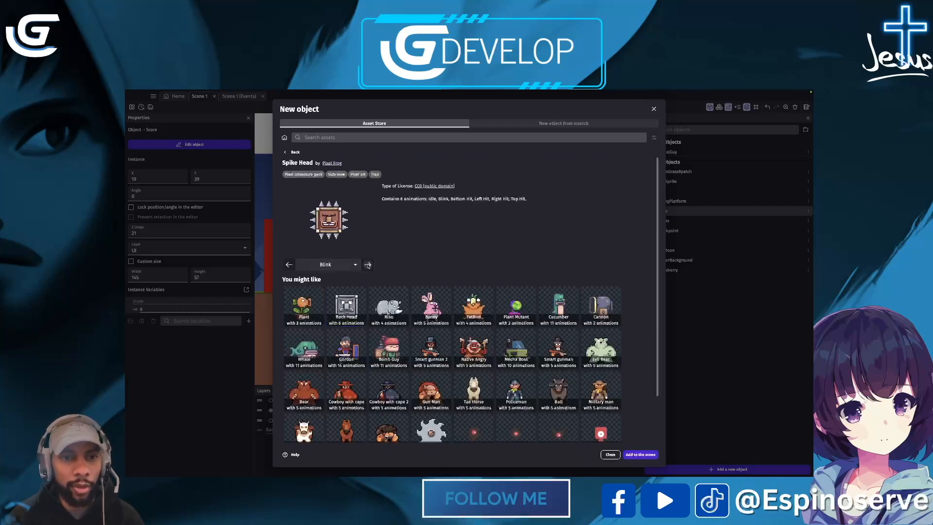
click(368, 265)
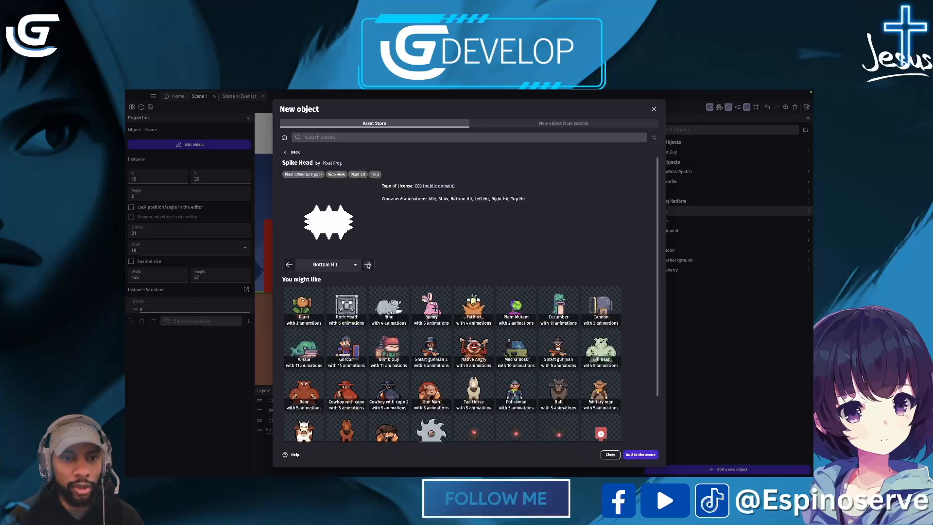
click(367, 265)
click(368, 265)
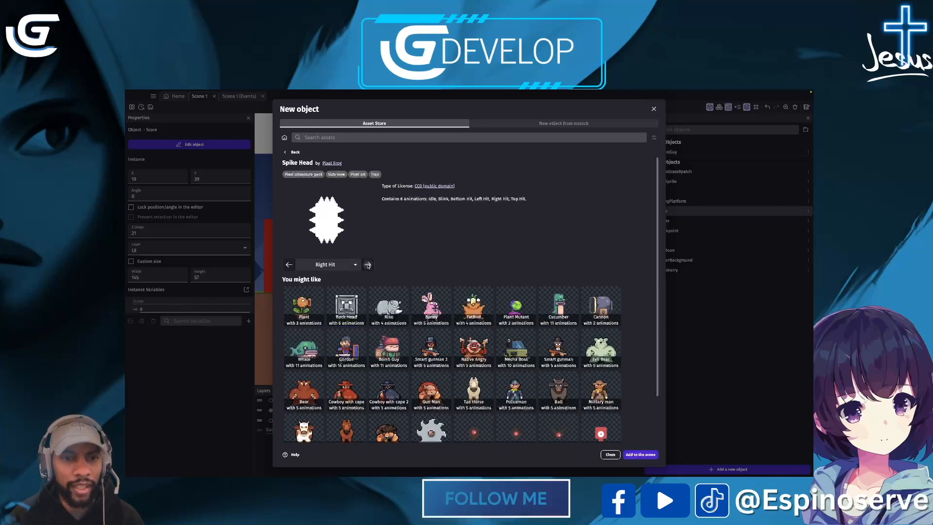
click(368, 265)
click(367, 265)
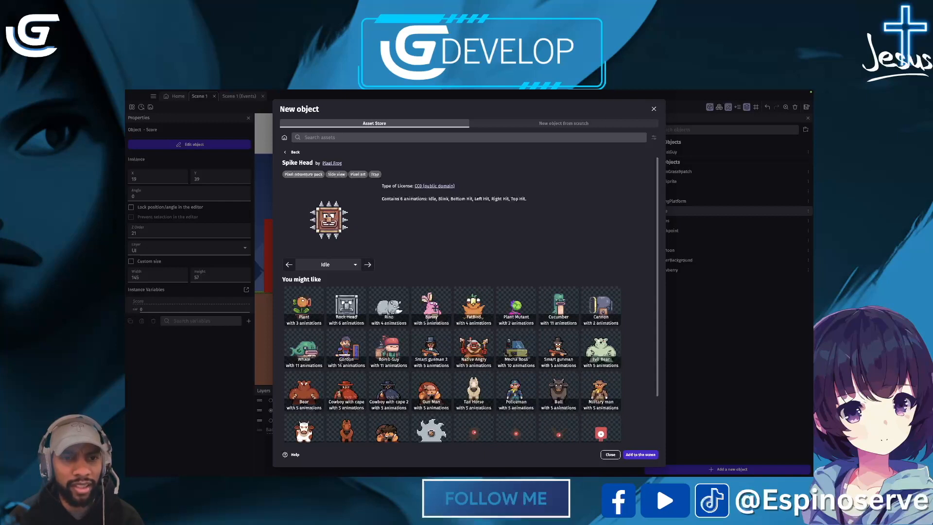
click(634, 455)
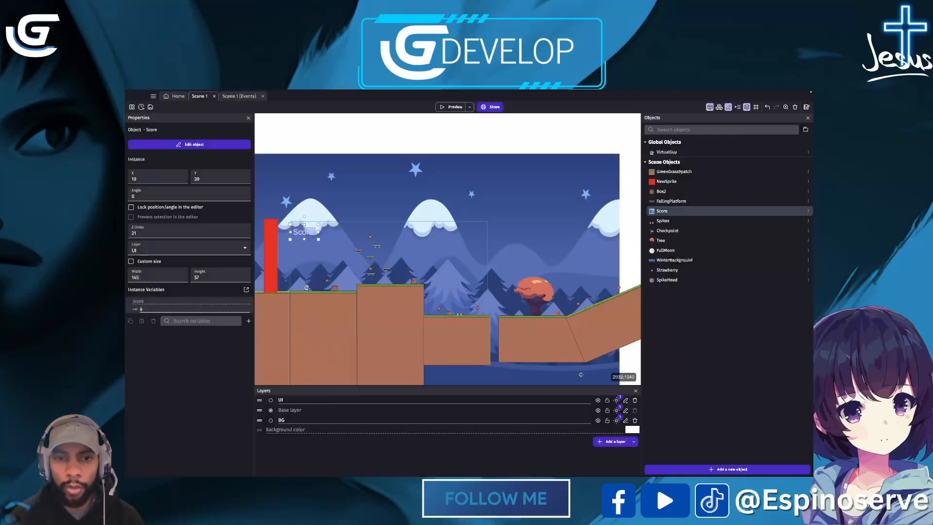
Place a SpikeHead instance above the tall grass block beside its crate, at about X 679, Y 324.
click(667, 280)
drag(417, 270, 399, 277)
scroll(400, 277, down, 2)
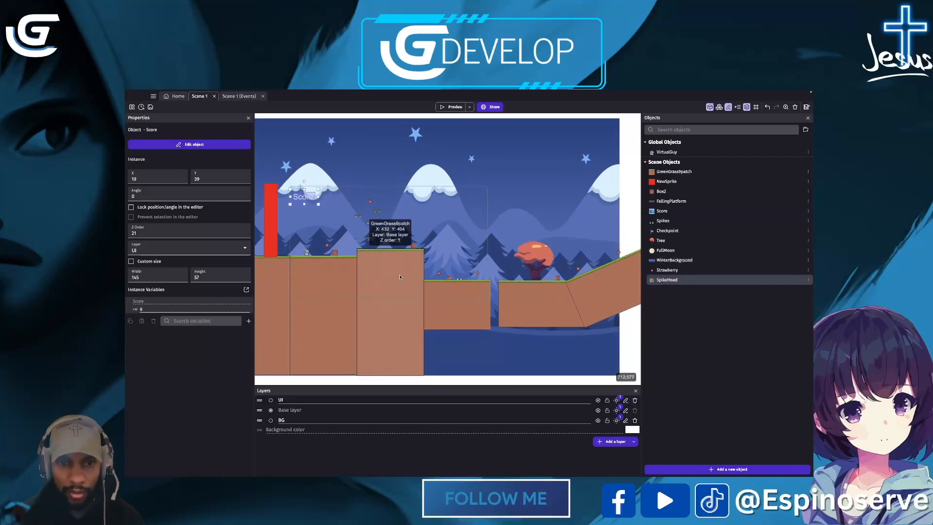
click(406, 259)
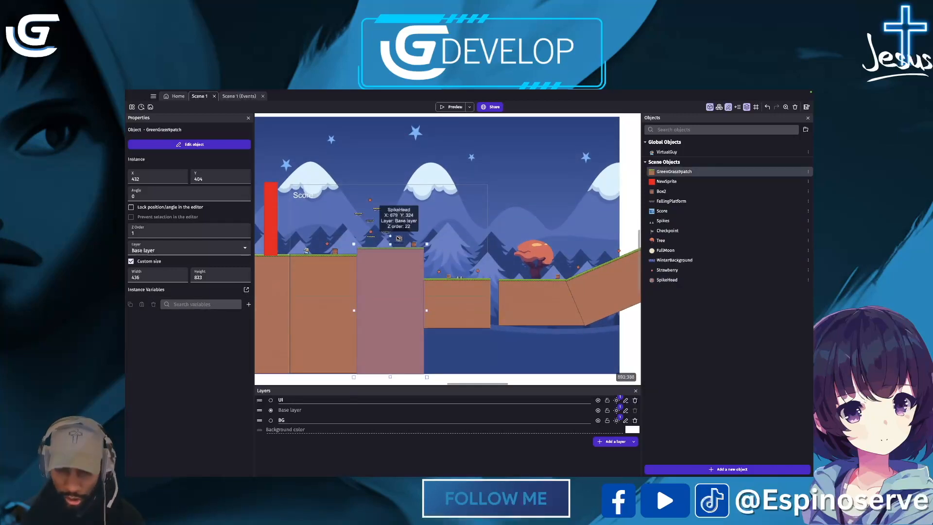
Add the Rectangular movement behavior to the SpikeHead object, keeping its default settings, and apply it.
ctrl+scroll(397, 238, up, 5)
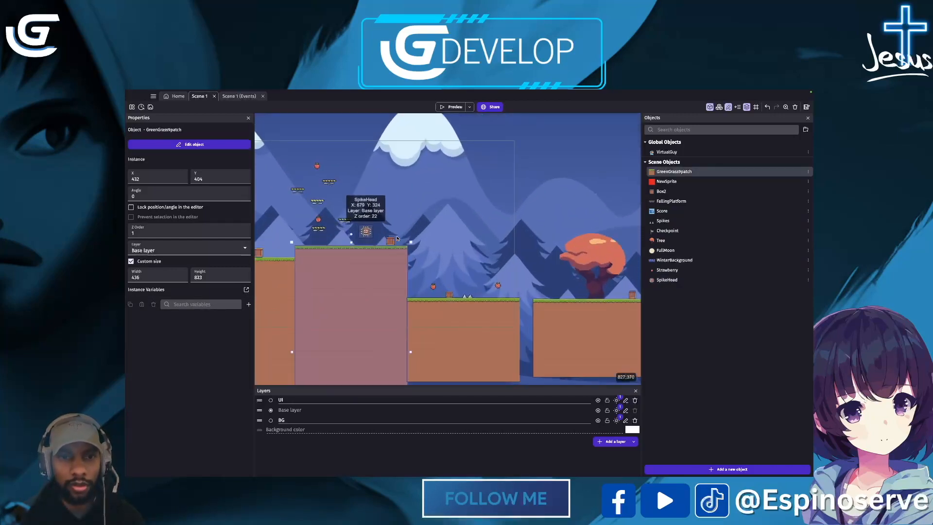
ctrl+scroll(397, 238, up, 2)
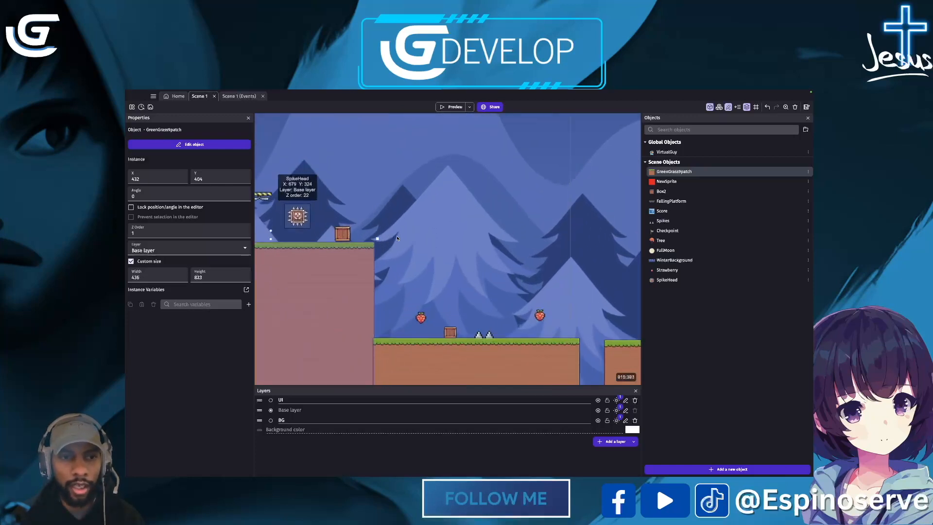
ctrl+scroll(398, 238, up, 1)
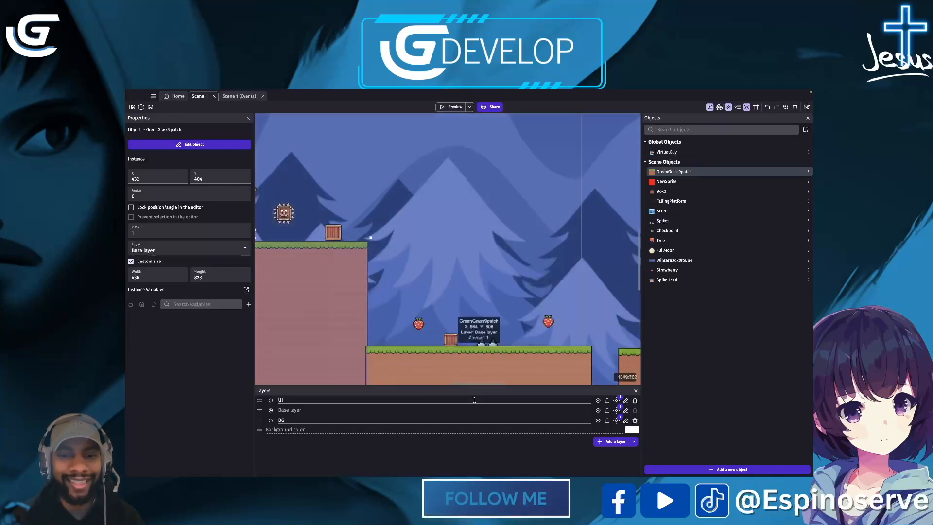
scroll(461, 300, left, 5)
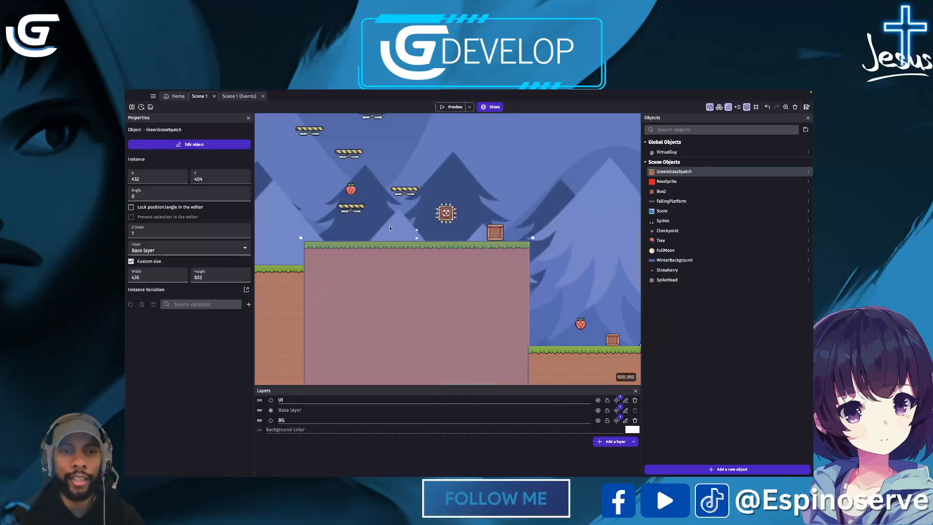
click(446, 217)
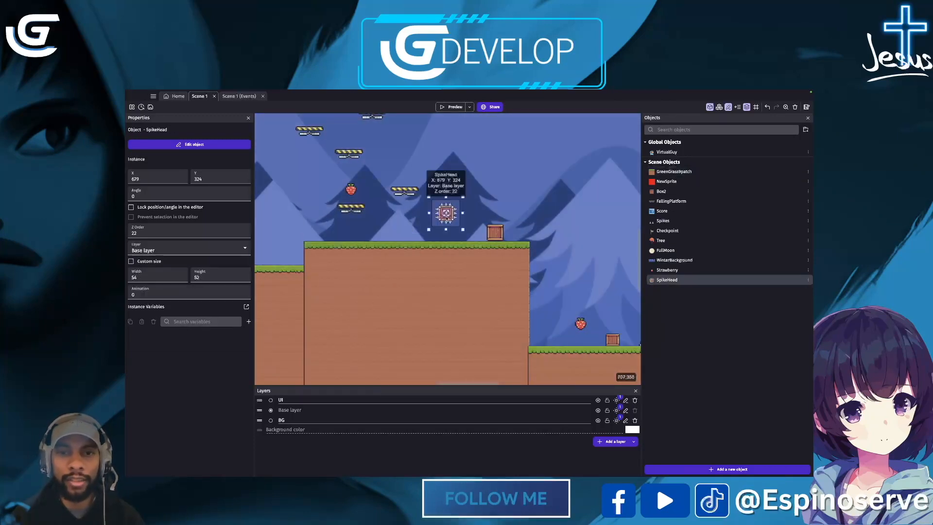
double_click(446, 217)
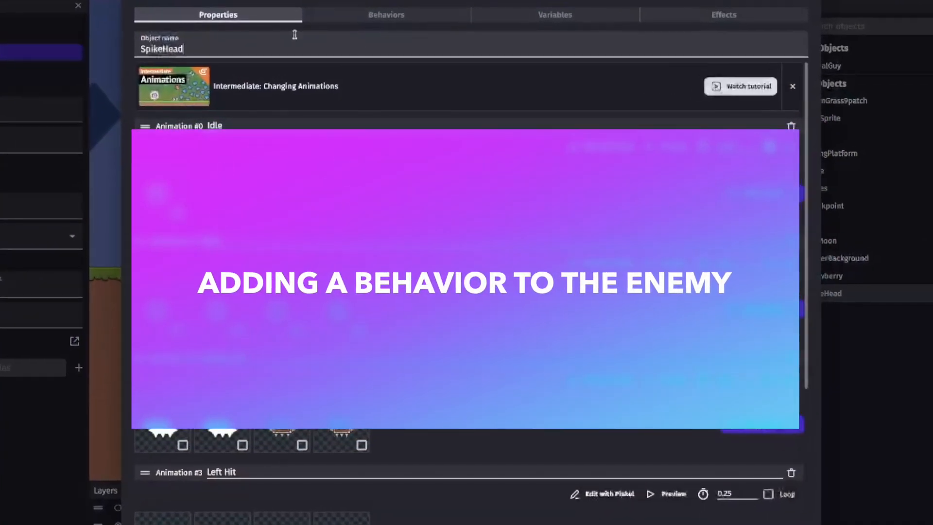
click(385, 17)
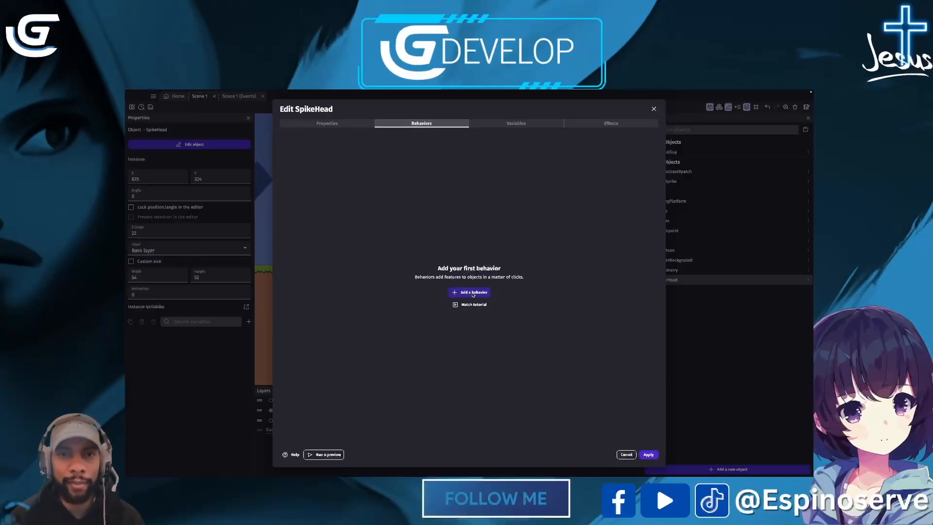
click(473, 293)
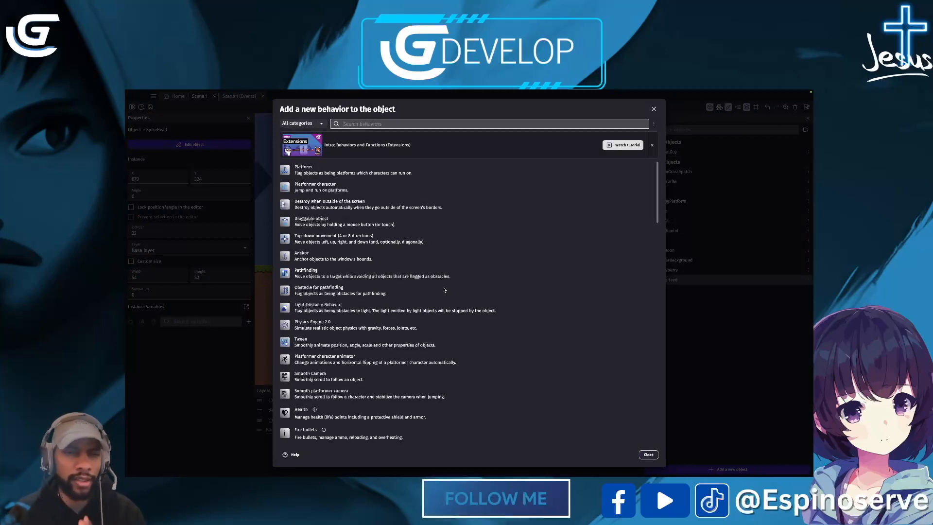
click(363, 124)
text(rec)
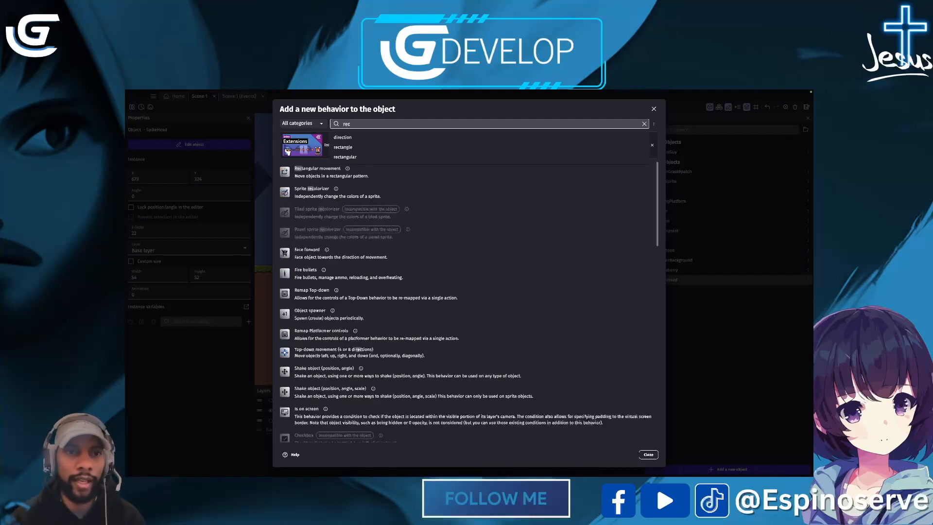
click(333, 174)
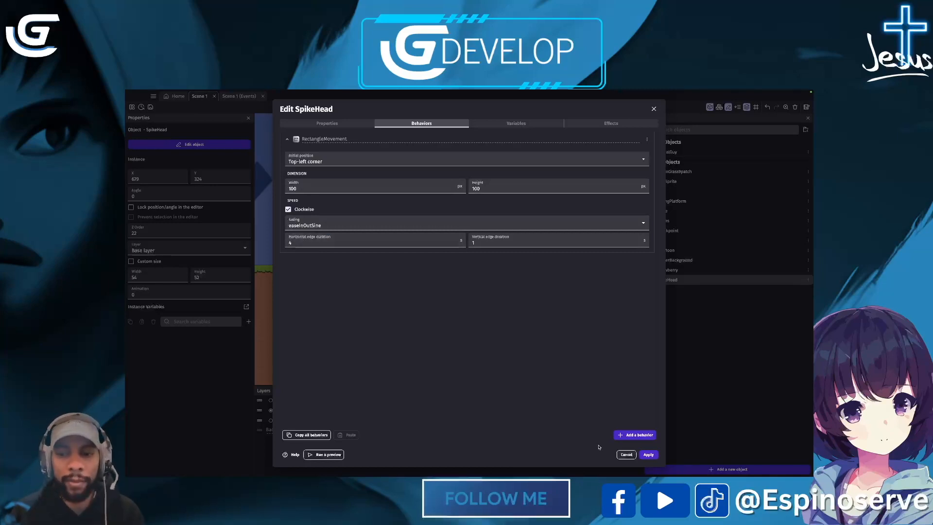
click(648, 454)
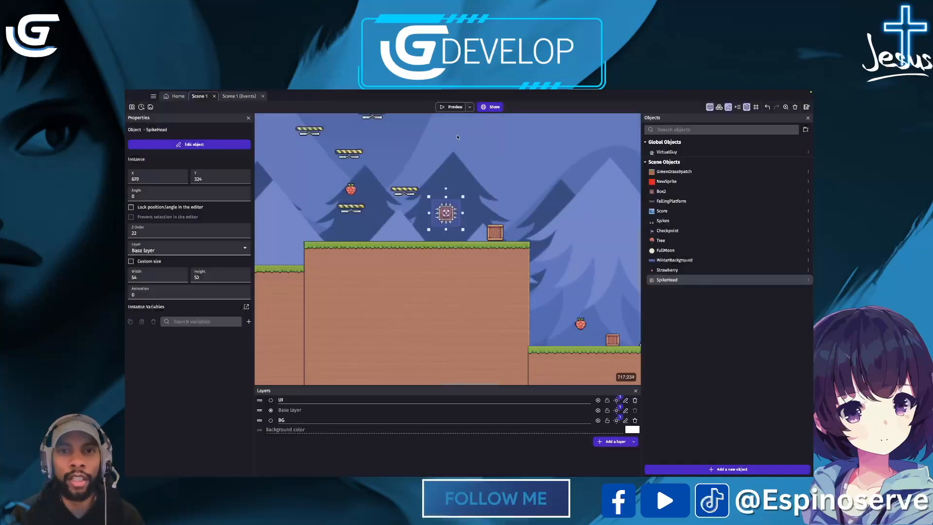
Preview the game, run the character to the SpikeHead to examine its rectangular movement, and return to the editor.
click(450, 108)
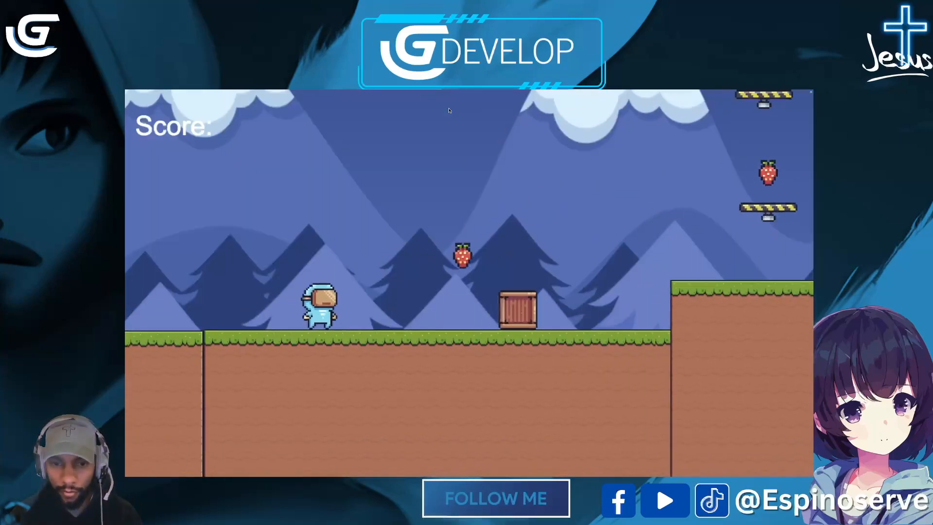
key(Right)
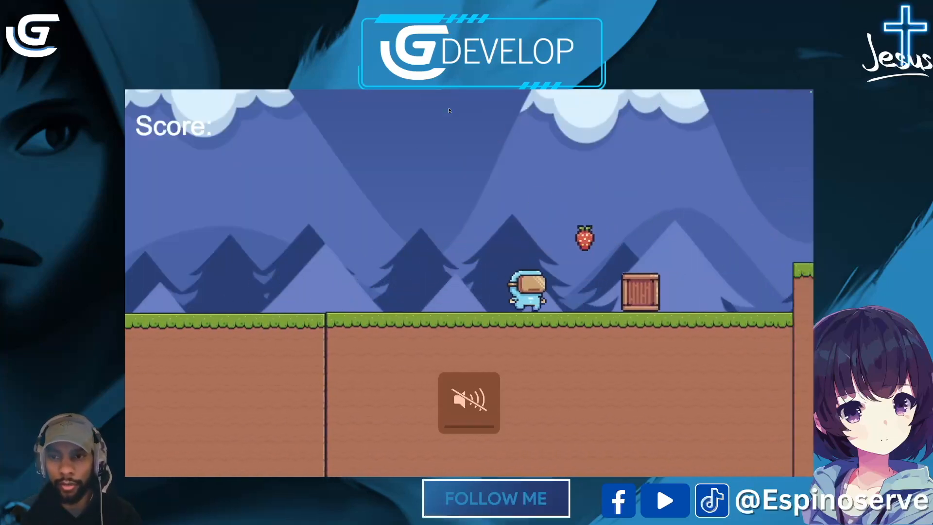
key(space)
key(Right)
key(space)
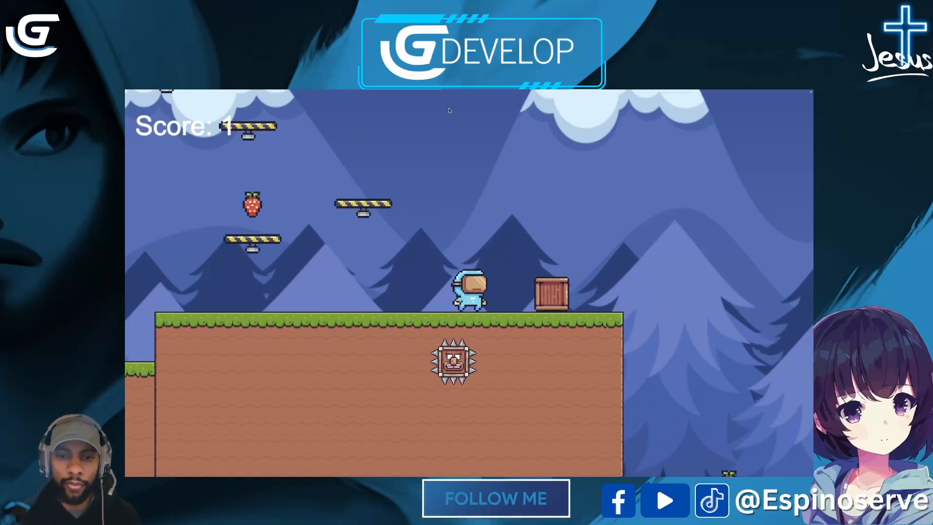
key(Right)
key(Left)
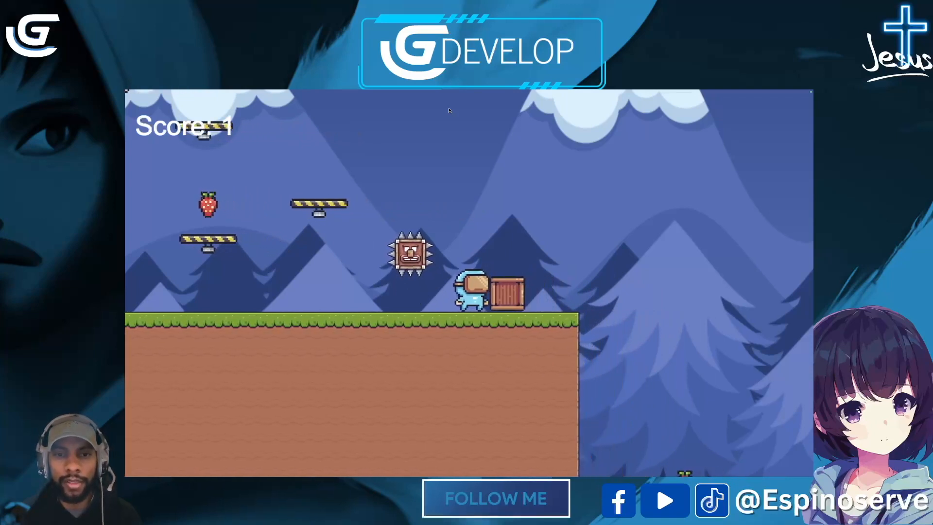
key(Right)
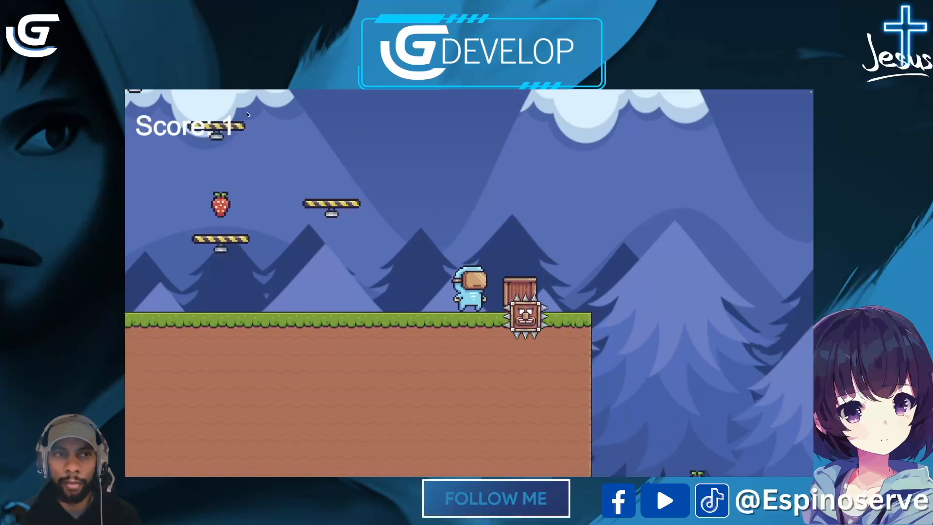
click(129, 100)
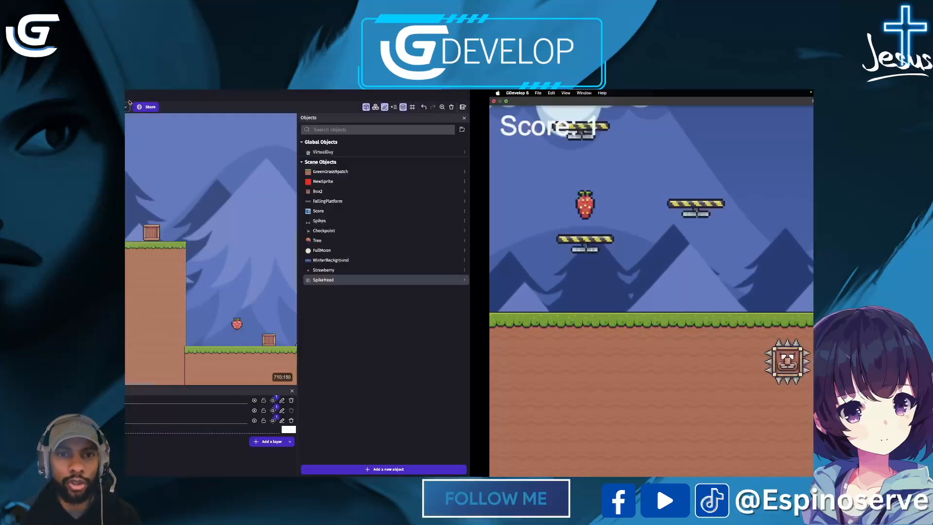
Move the SpikeHead instance higher to about X 732, Y 246 and set its RectangleMovement width to 0 px.
drag(447, 216, 474, 171)
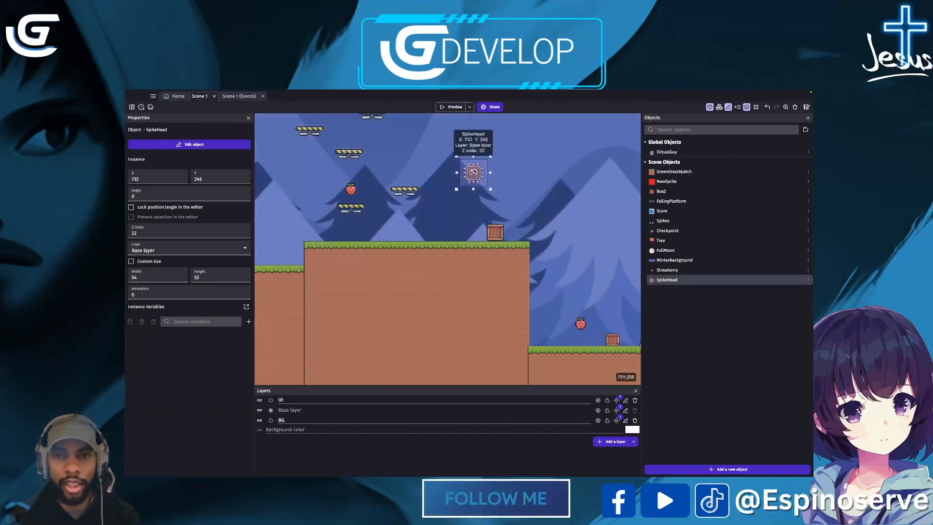
double_click(474, 172)
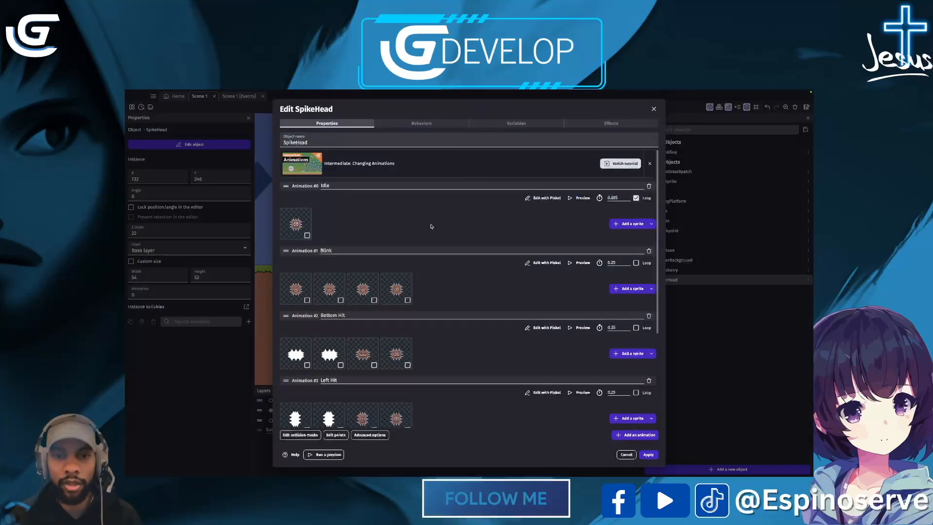
click(421, 124)
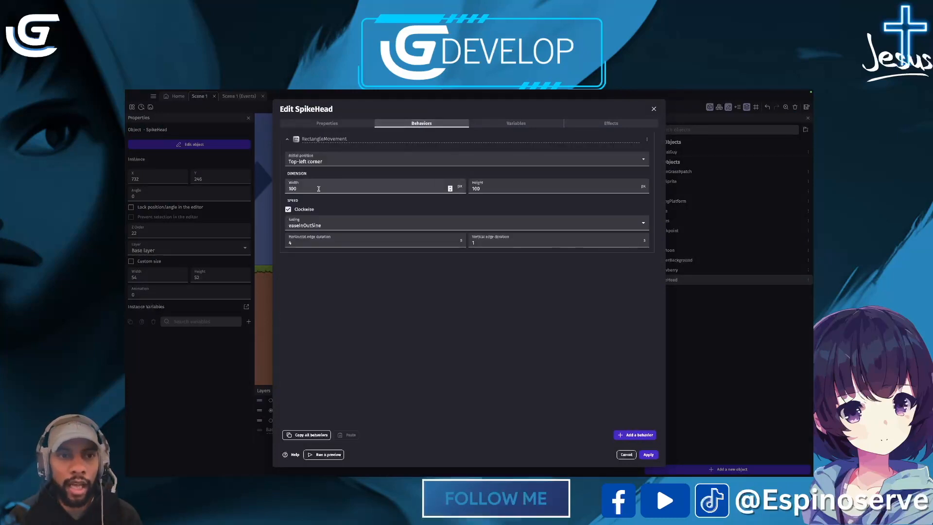
drag(310, 189, 284, 193)
text(0)
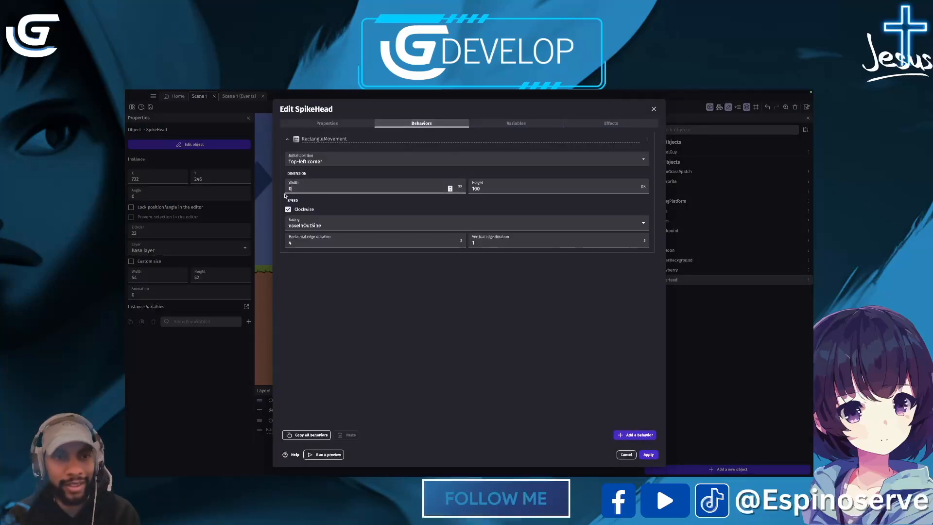
Set the SpikeHead's RectangleMovement horizontal edge duration to 0 s, height to 200 px and vertical edge duration to 2 s, and apply.
click(348, 243)
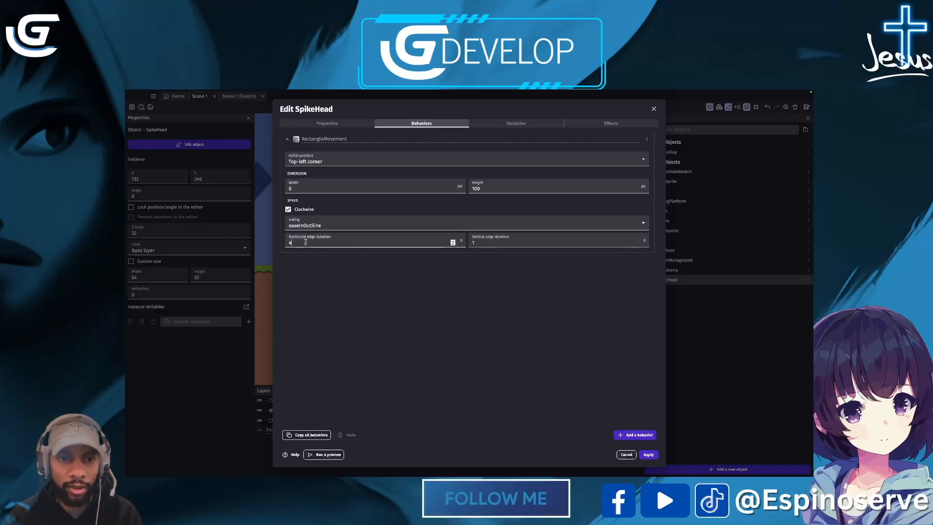
key(BackSpace)
text(0)
double_click(499, 190)
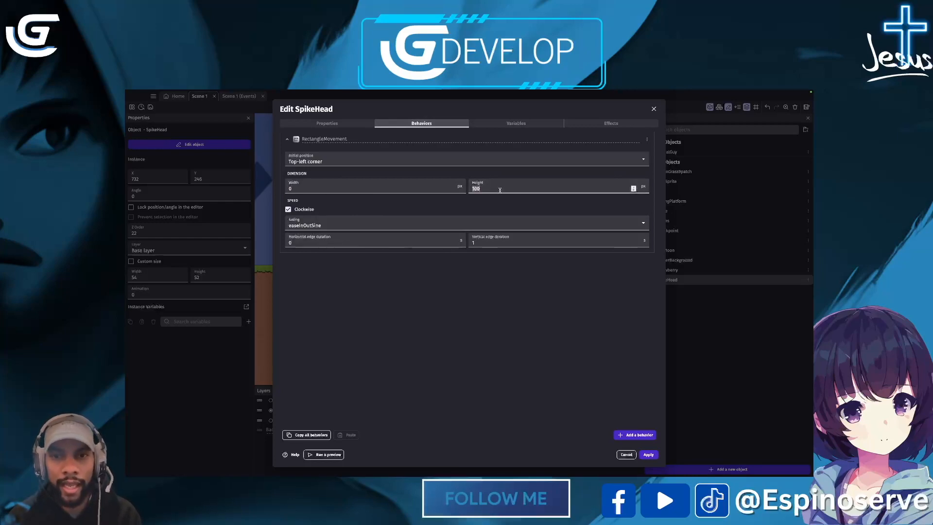
text(2)
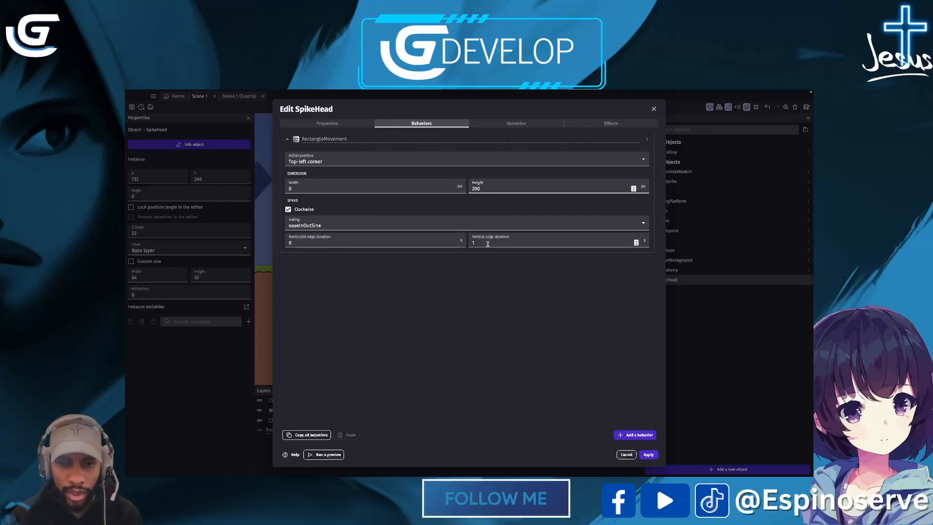
click(487, 242)
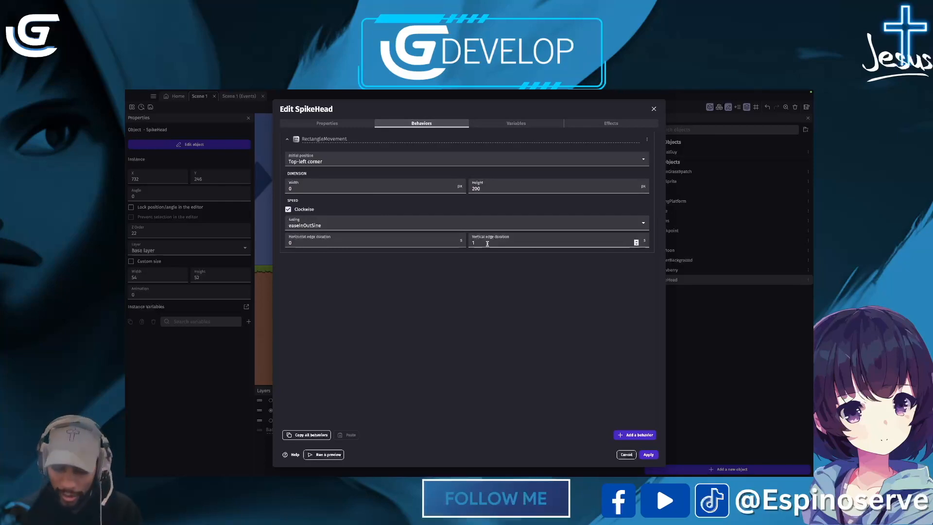
key(BackSpace)
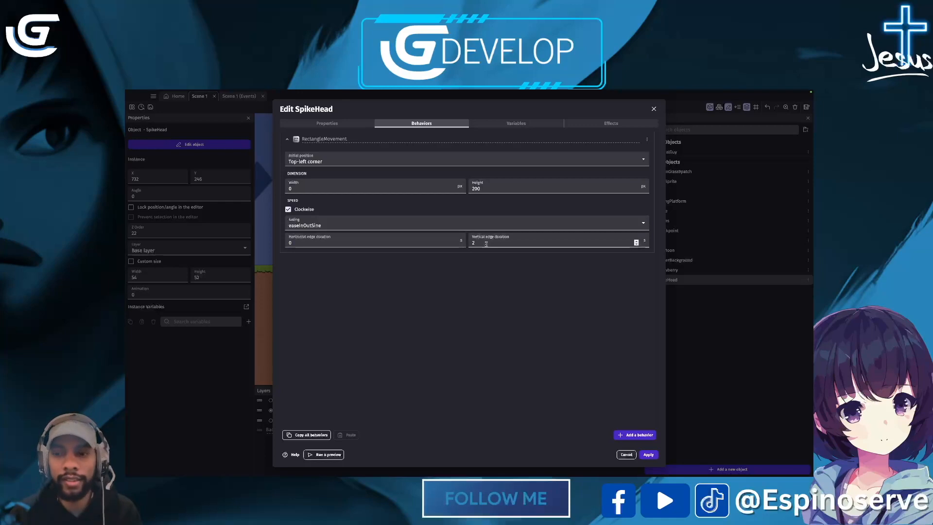
text(2)
click(655, 454)
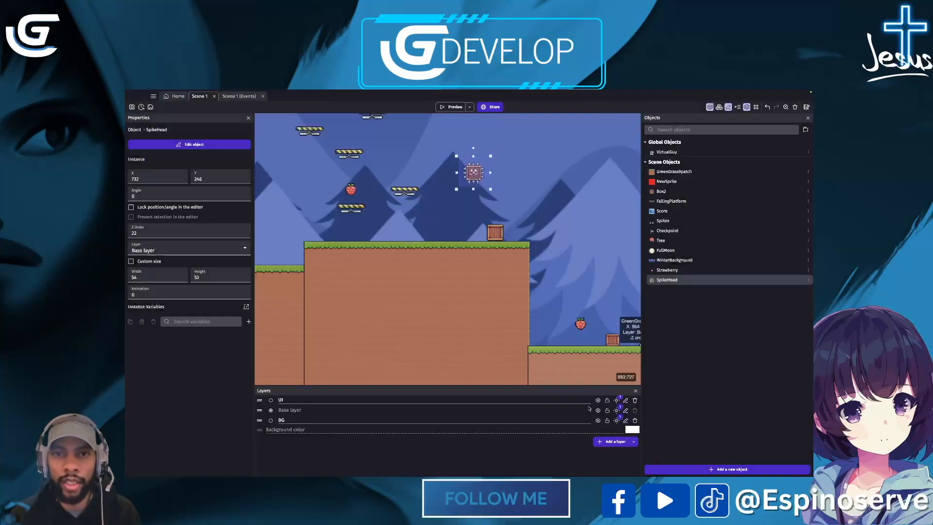
Preview the game, jump the character onto the crate beside the SpikeHead to examine its vertical movement, and return to the editor.
click(456, 107)
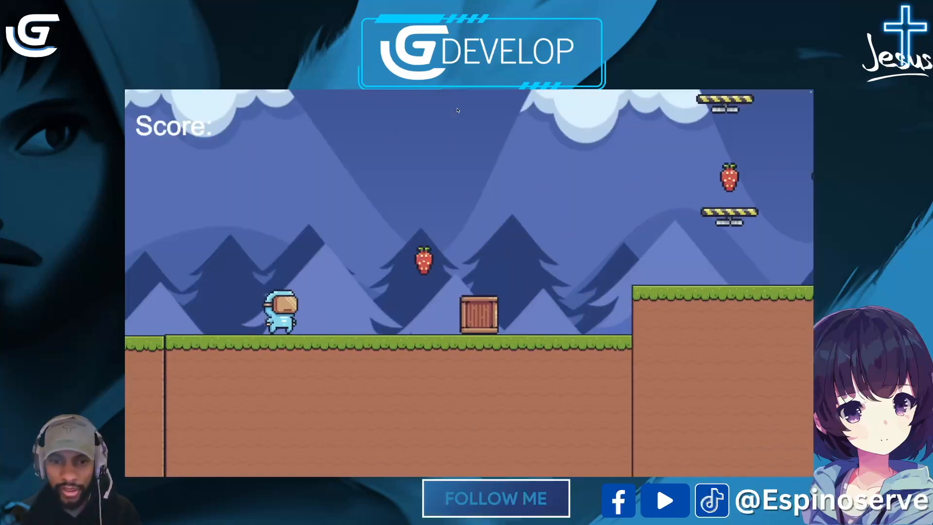
key(Right)
key(space)
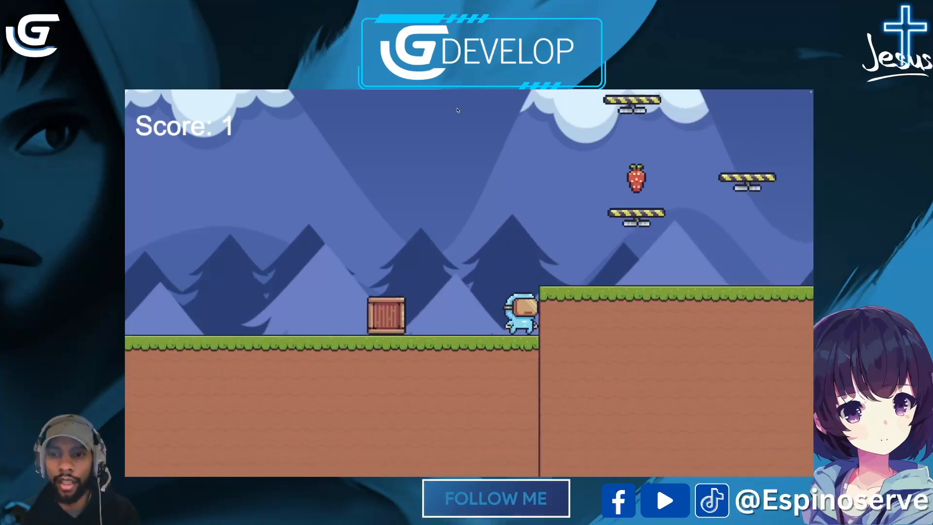
key(space)
key(Right)
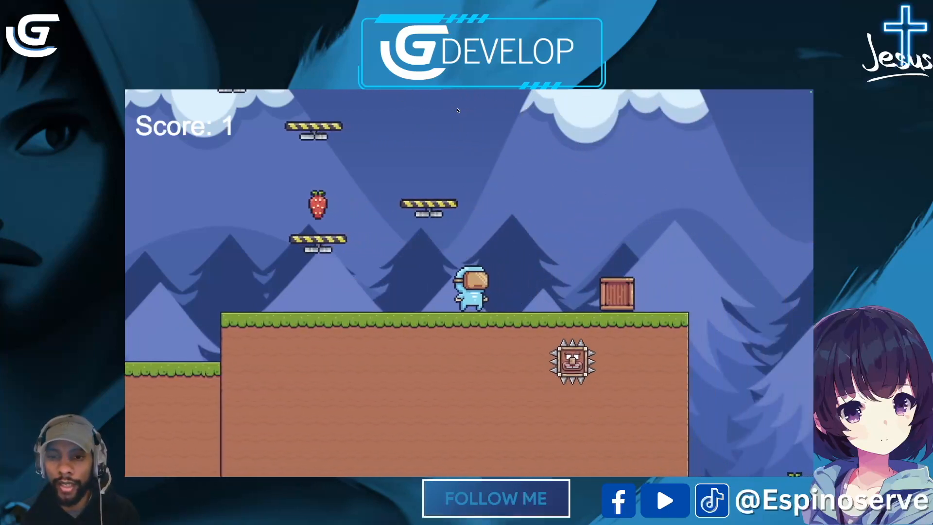
key(Right)
key(space)
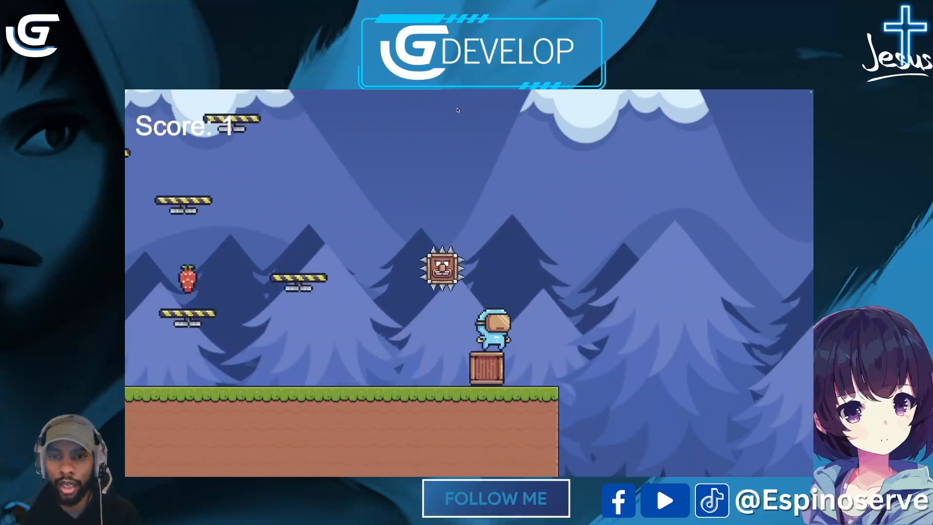
mouse_move(191, 90)
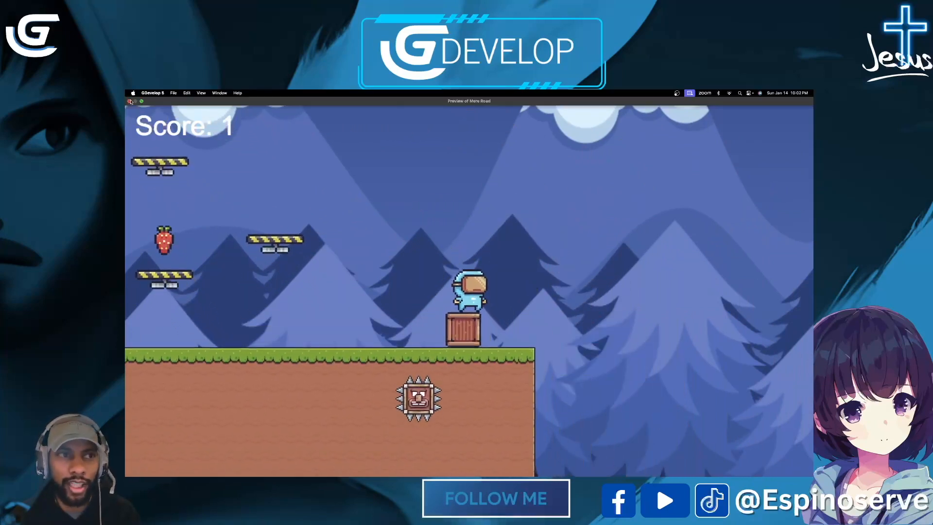
click(129, 101)
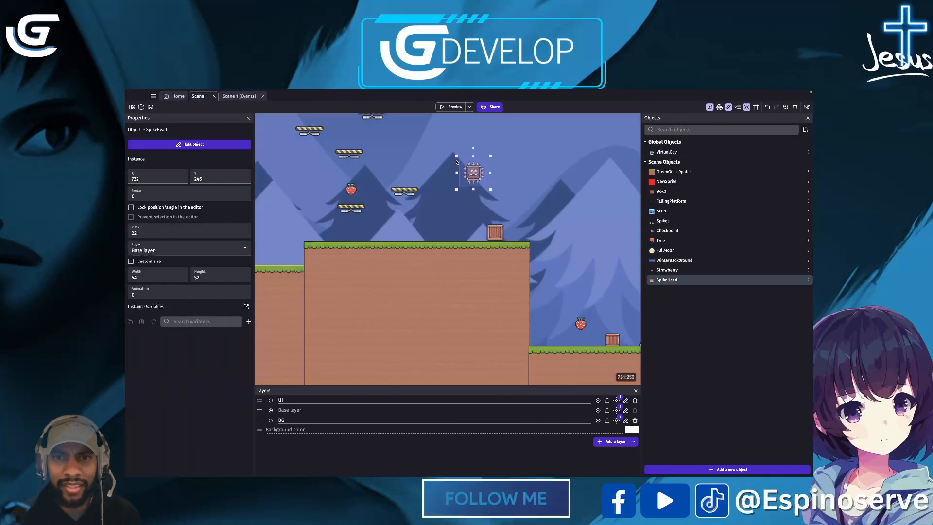
Enlarge the SpikeHead to about 98 by 83 px at X 659, Y 194, and shift the nearby crate to X 800, Y 368.
drag(456, 157, 432, 138)
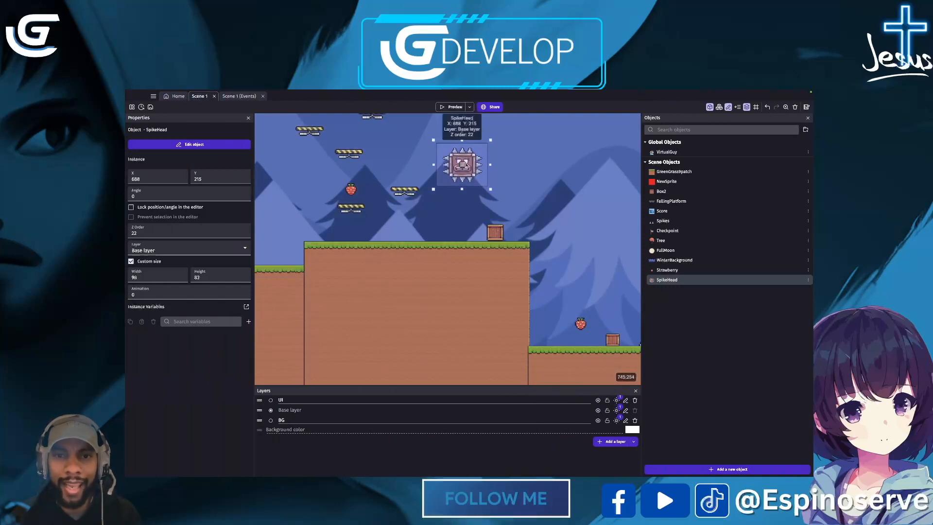
drag(466, 165, 451, 154)
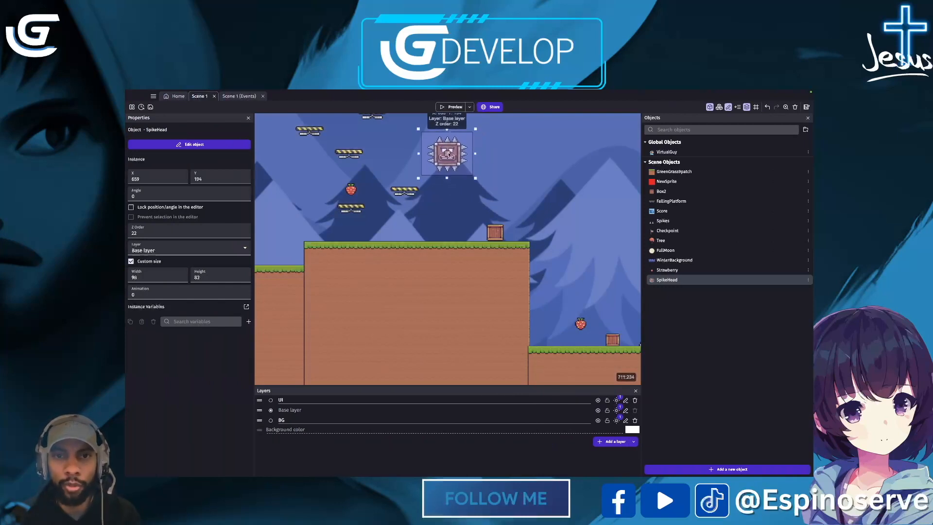
drag(498, 235, 509, 235)
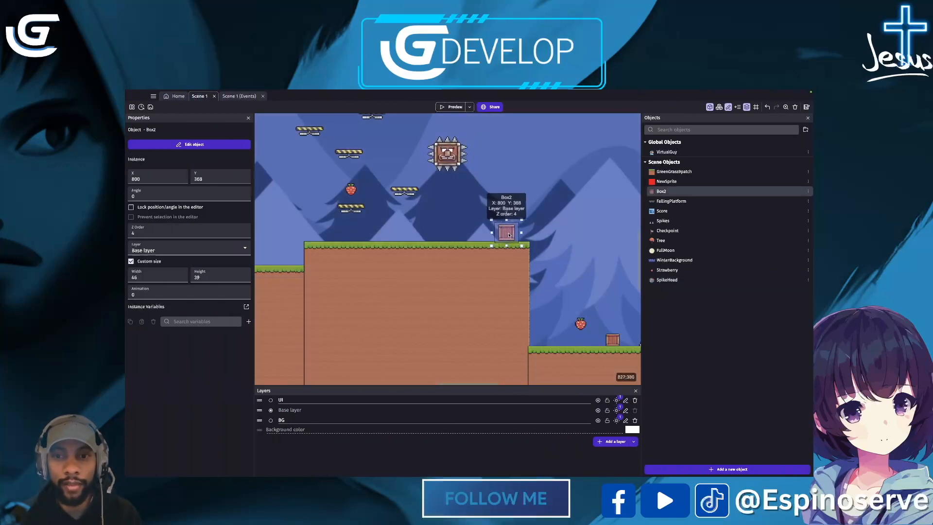
Preview the game again, move the character around under the enlarged SpikeHead to examine its path and contact, and close the preview.
click(456, 106)
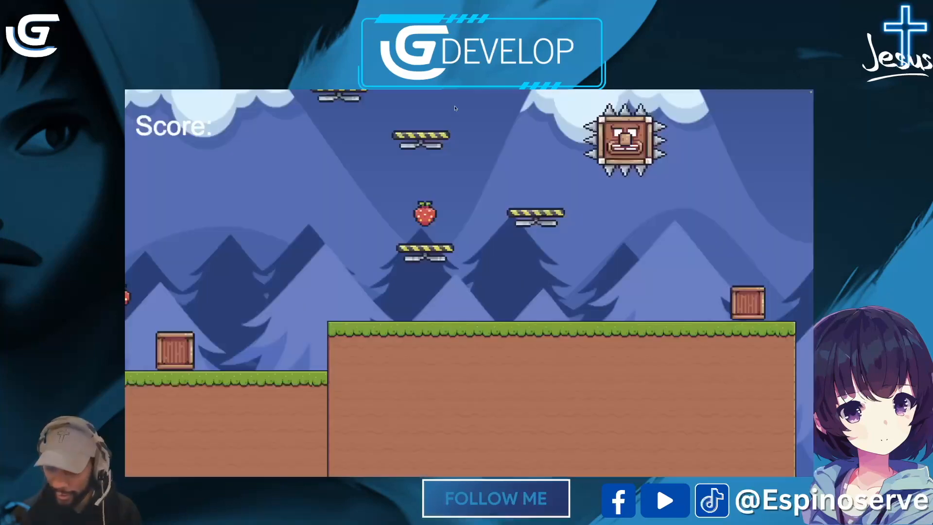
key(Right)
key(space)
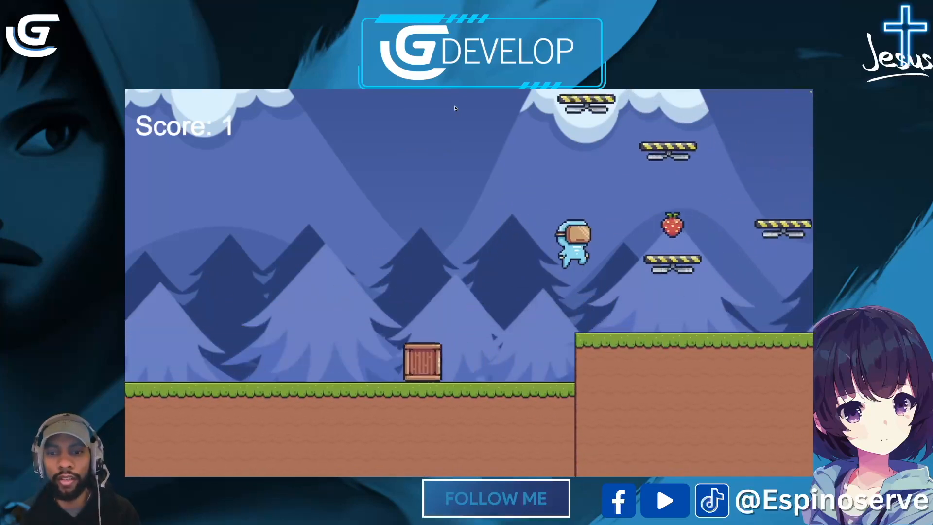
key(space)
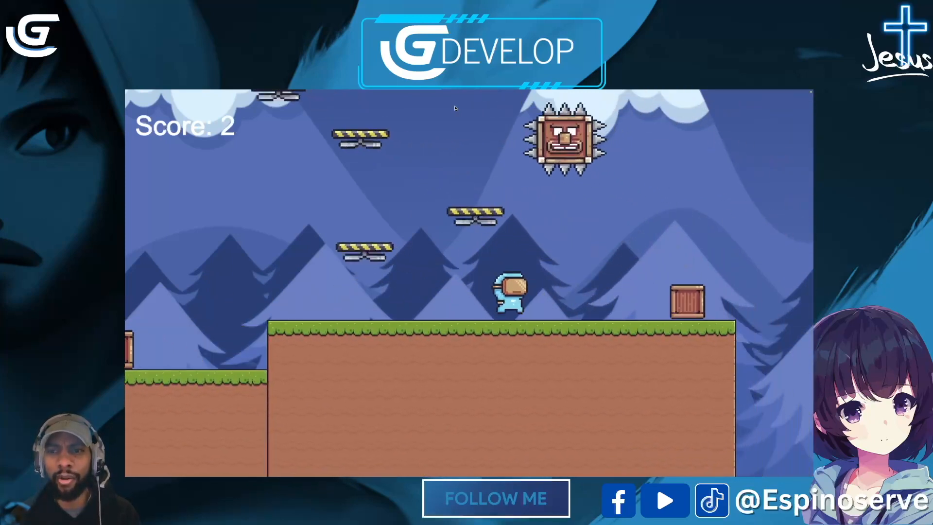
key(Left)
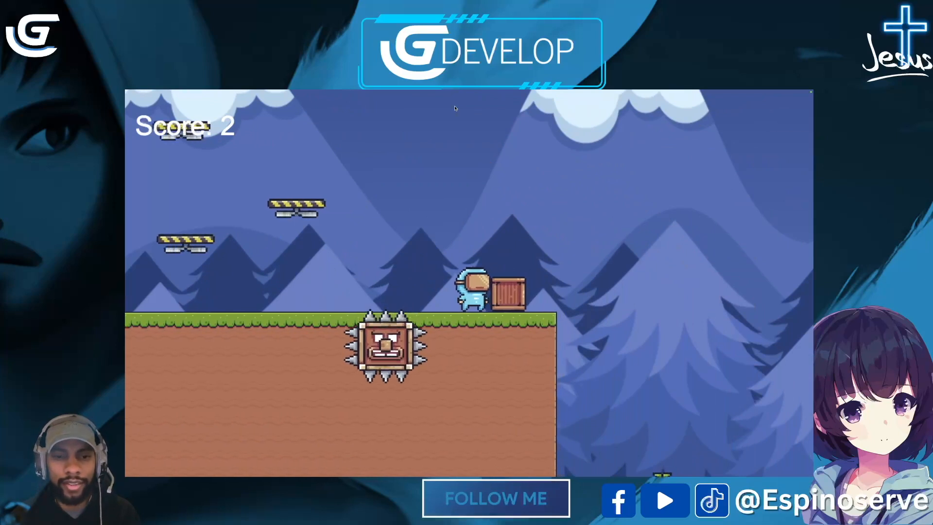
key(Right)
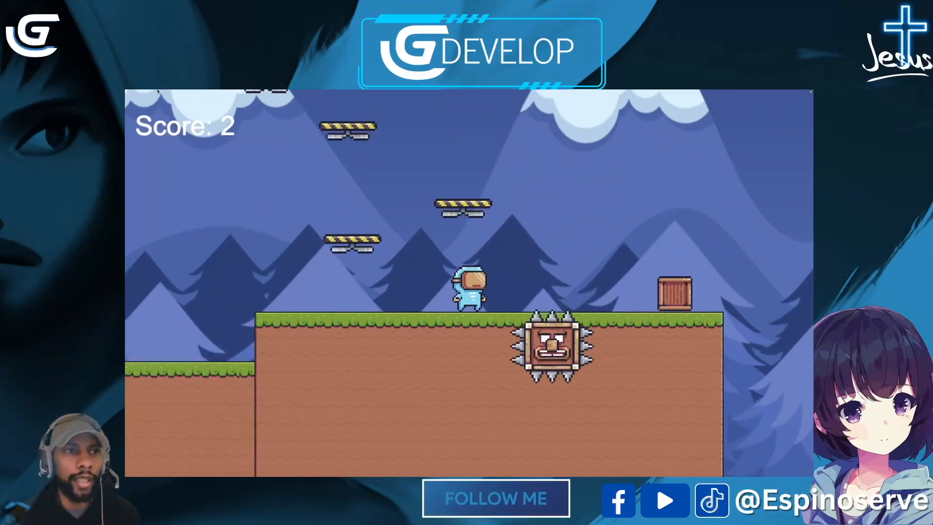
mouse_move(132, 93)
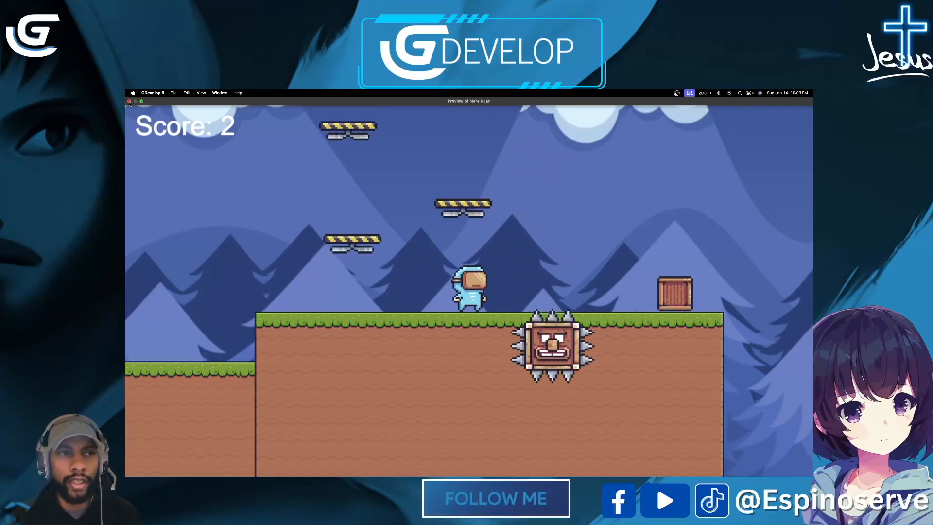
click(129, 102)
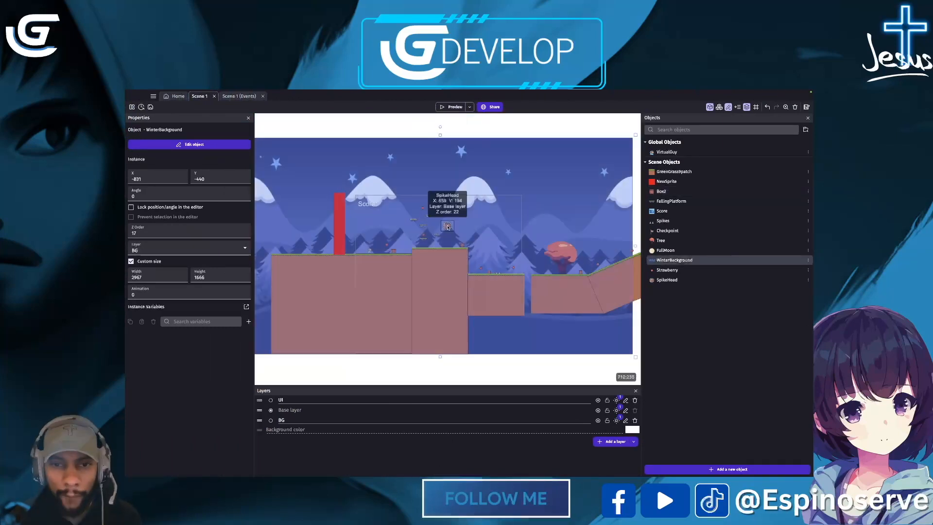
Add another SpikeHead instance beside the red tree farther along the level.
scroll(450, 204, right, 5)
drag(316, 254, 522, 204)
scroll(564, 378, right, 5)
drag(565, 384, 468, 383)
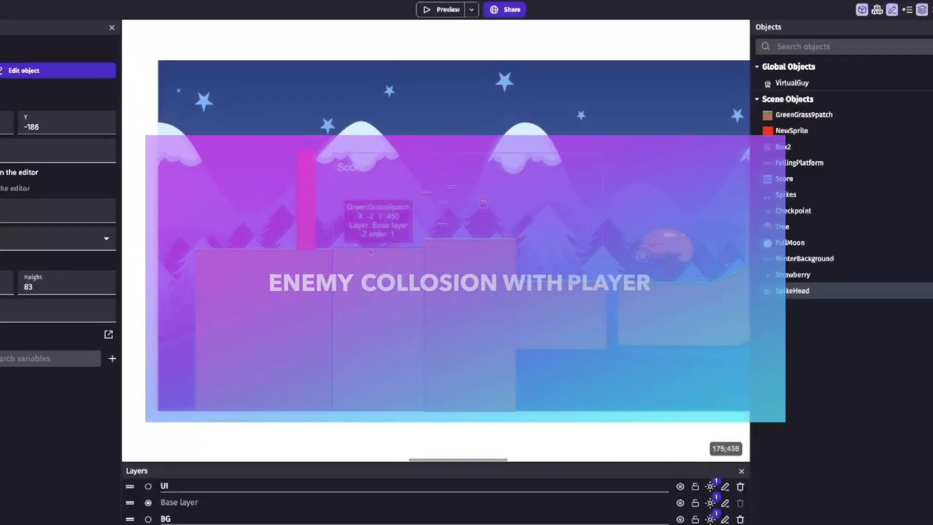
click(409, 250)
scroll(372, 246, up, 8)
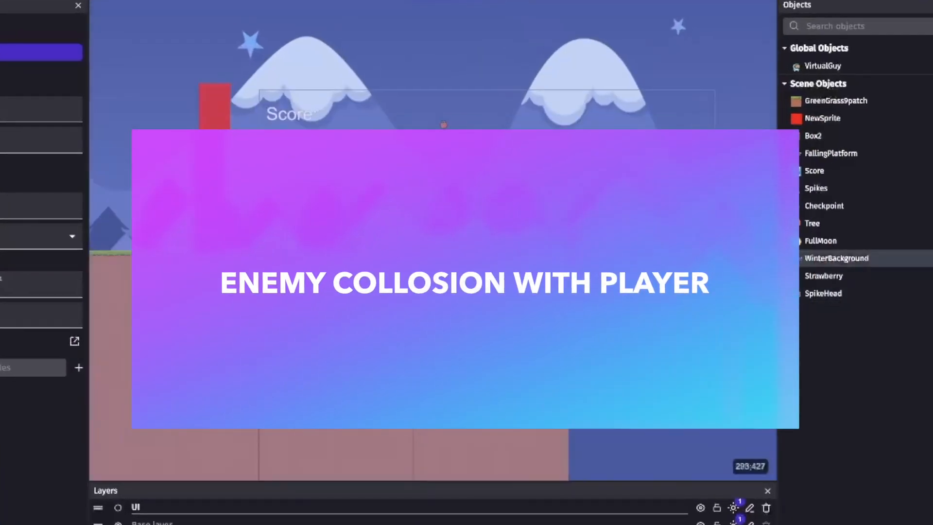
scroll(426, 250, up, 1)
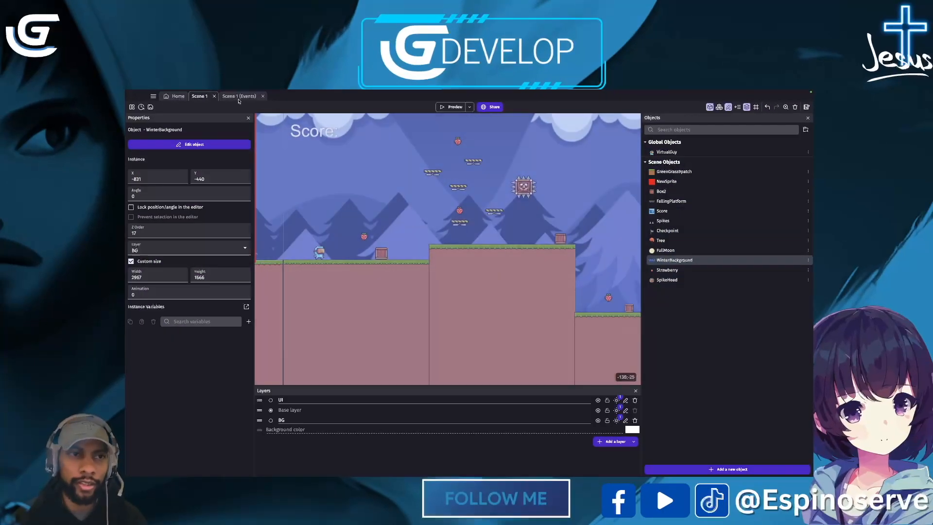
In the Scene 1 events, duplicate the VirtualGuy collision event for Spikes and change the copy's collided object to SpikeHead.
click(239, 97)
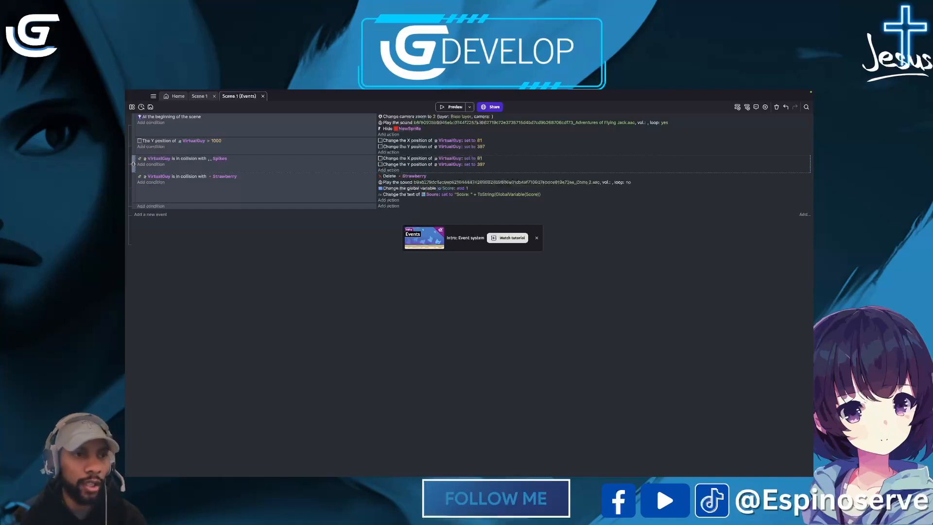
key(ctrl+v)
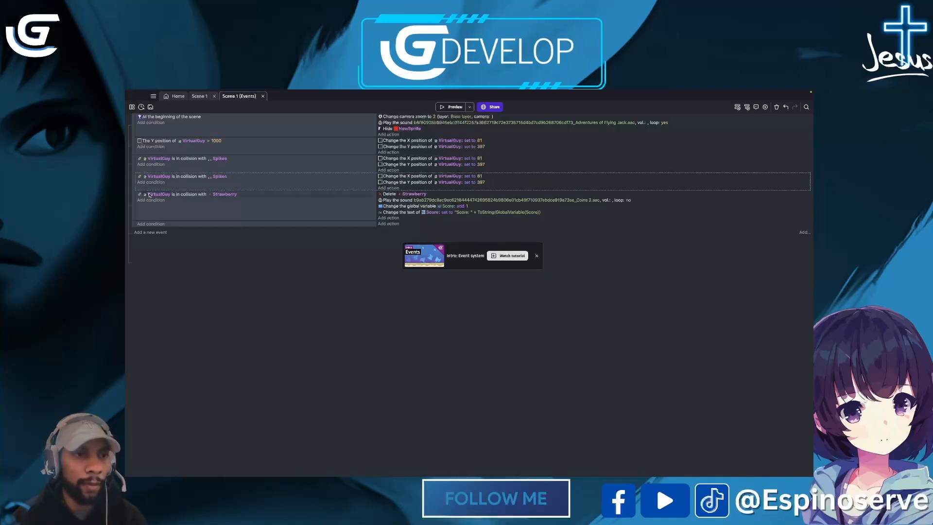
click(221, 177)
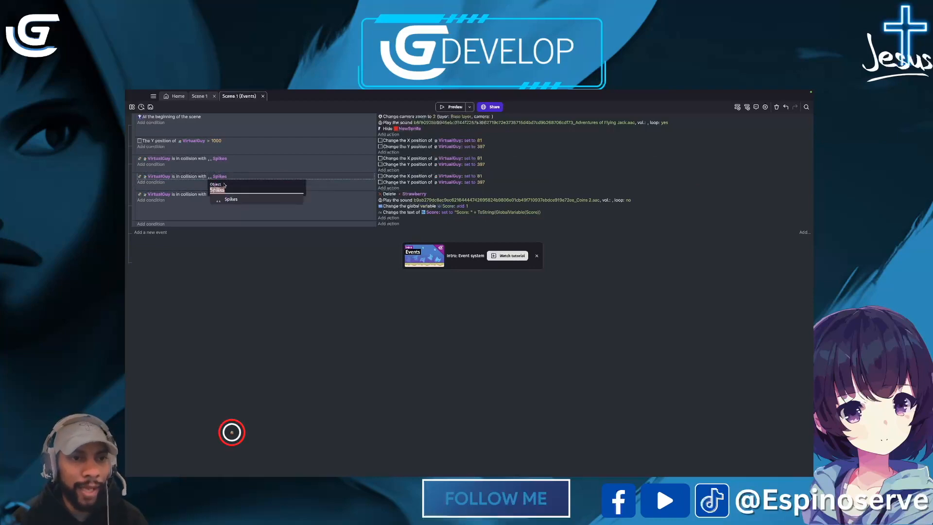
key(BackSpace)
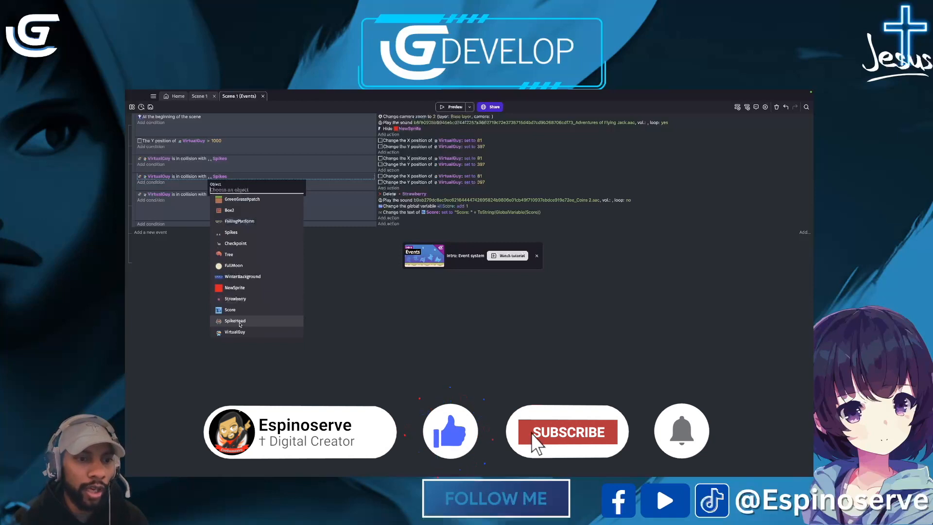
click(238, 321)
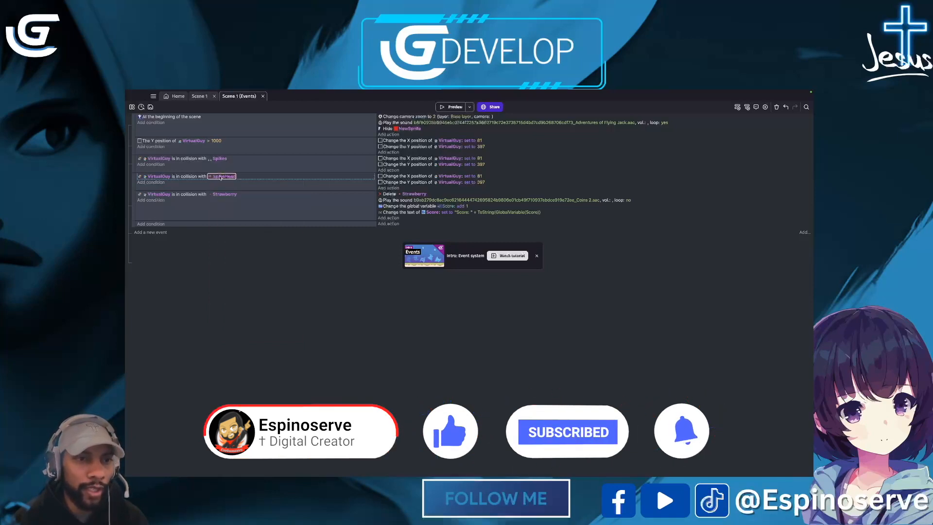
click(220, 177)
key(BackSpace)
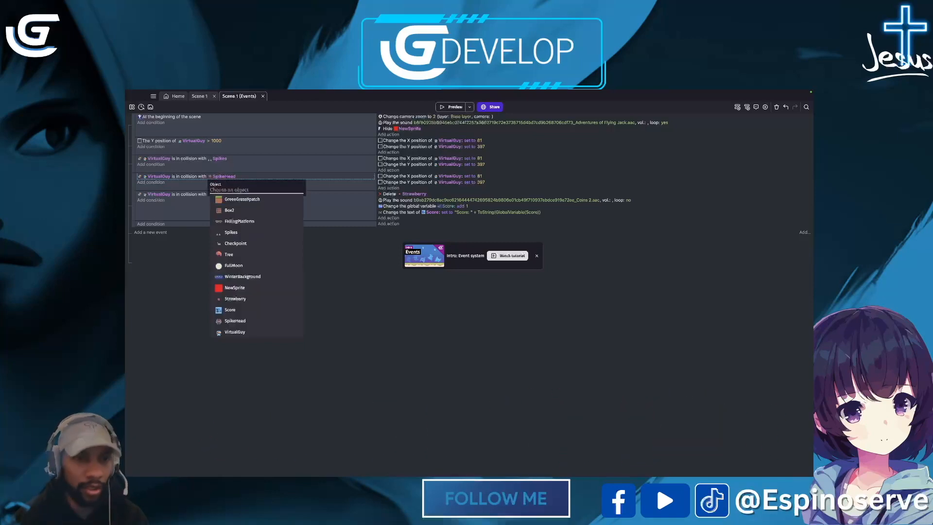
click(239, 322)
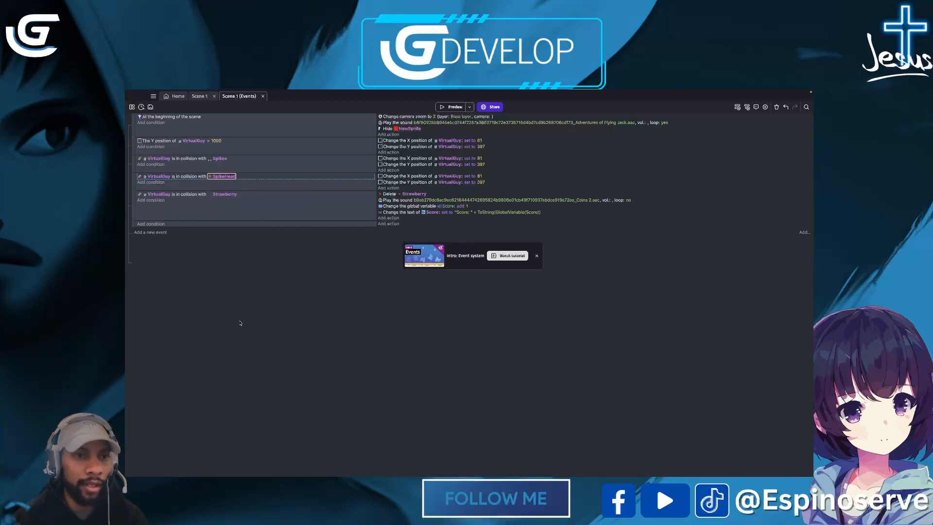
Save the project, start a preview, and play past the first crate, testing jumps around the floating platforms and collecting strawberries.
click(151, 107)
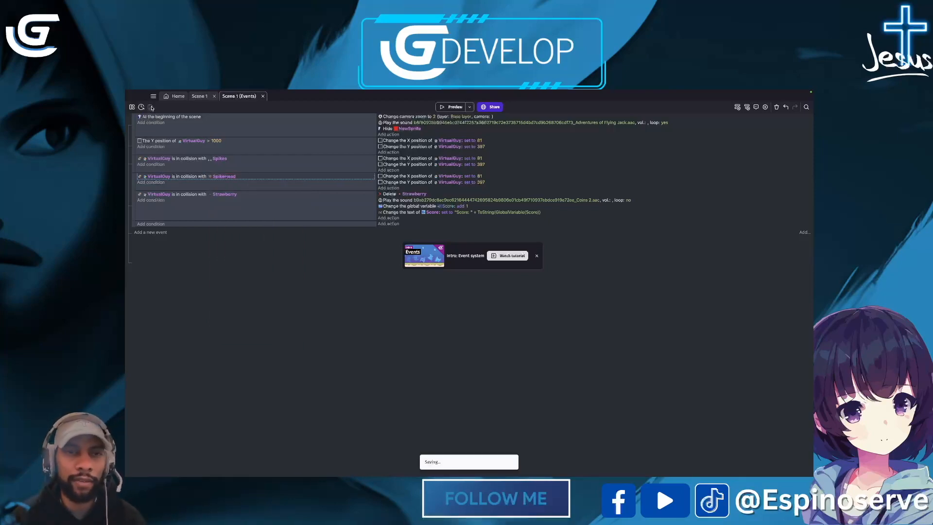
click(456, 107)
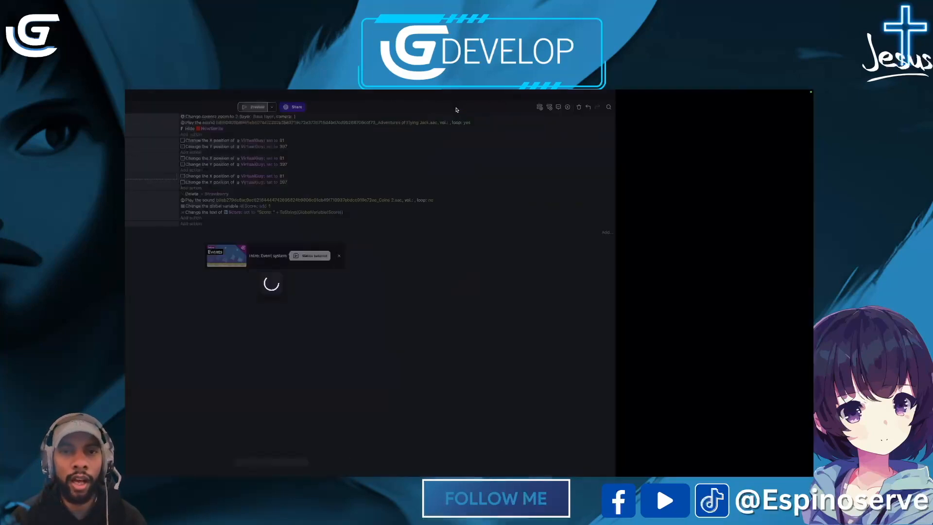
key(Right)
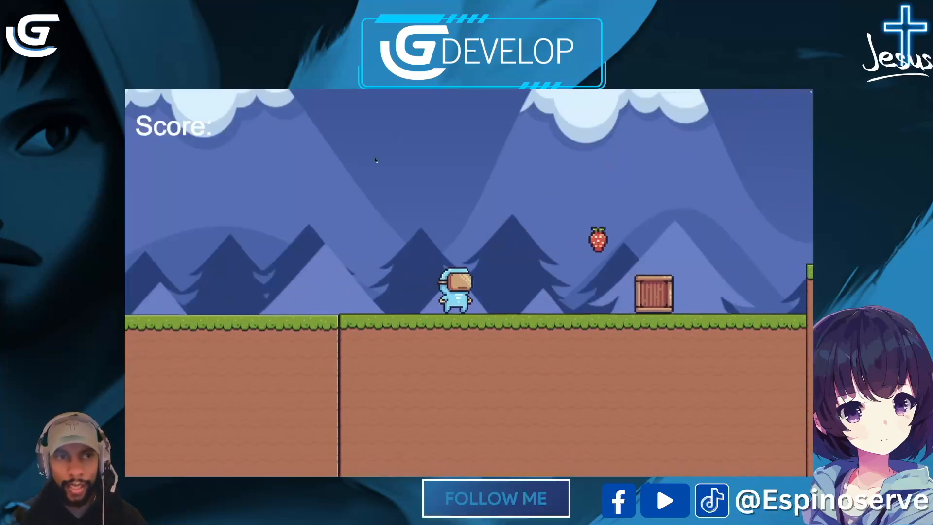
key(space)
key(space)
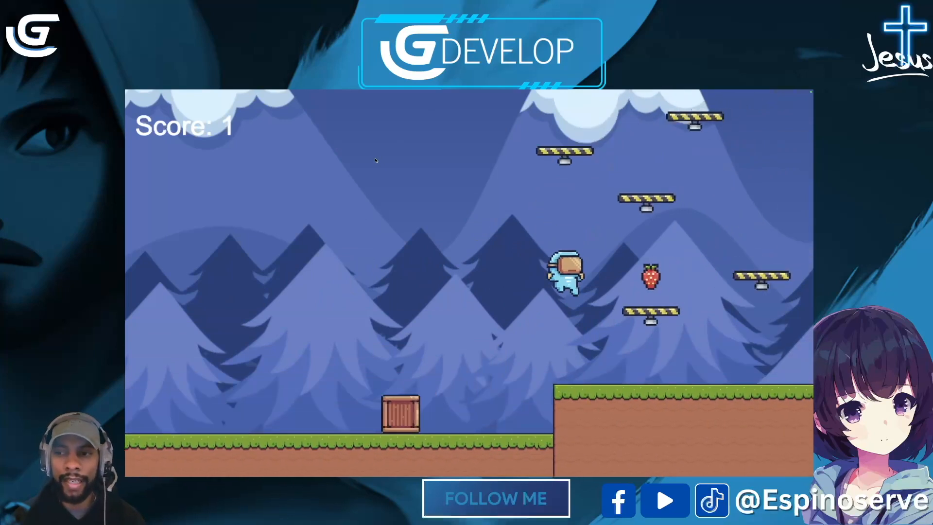
key(Left)
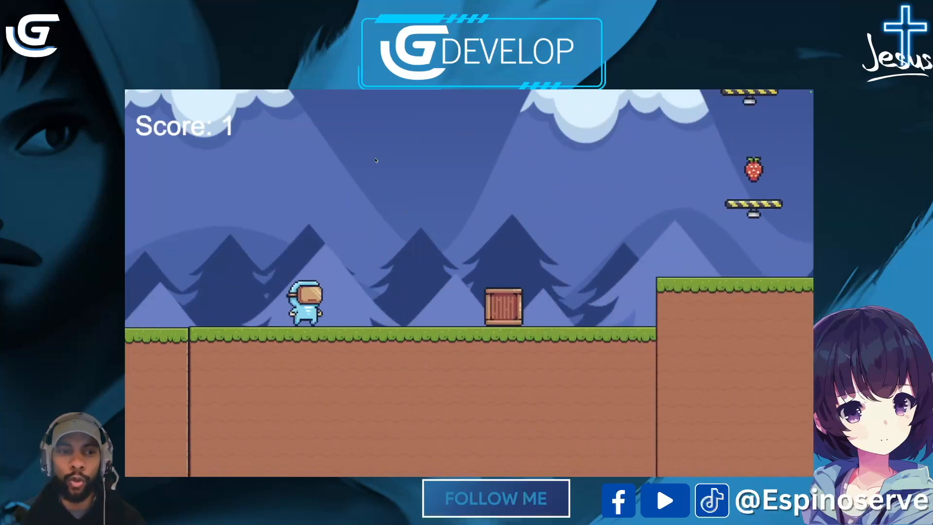
key(Right)
key(space)
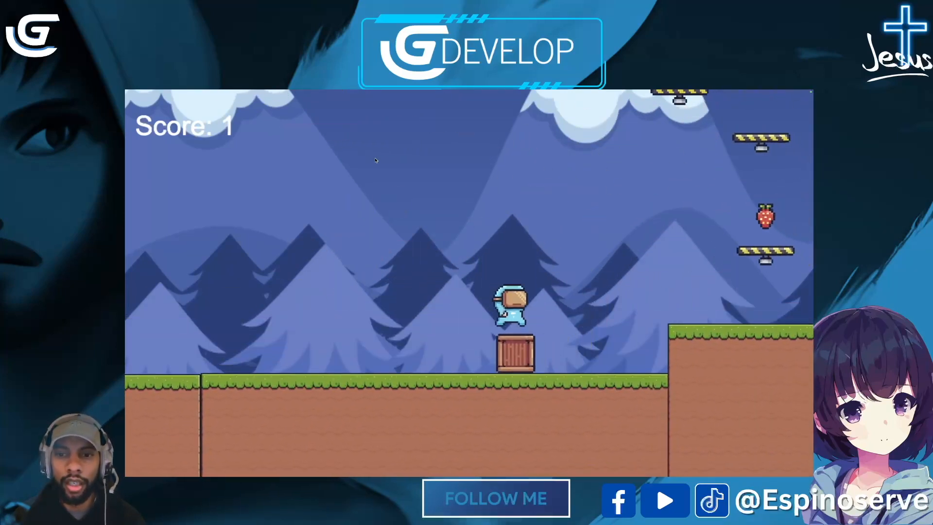
key(space)
key(Left)
key(space)
key(Right)
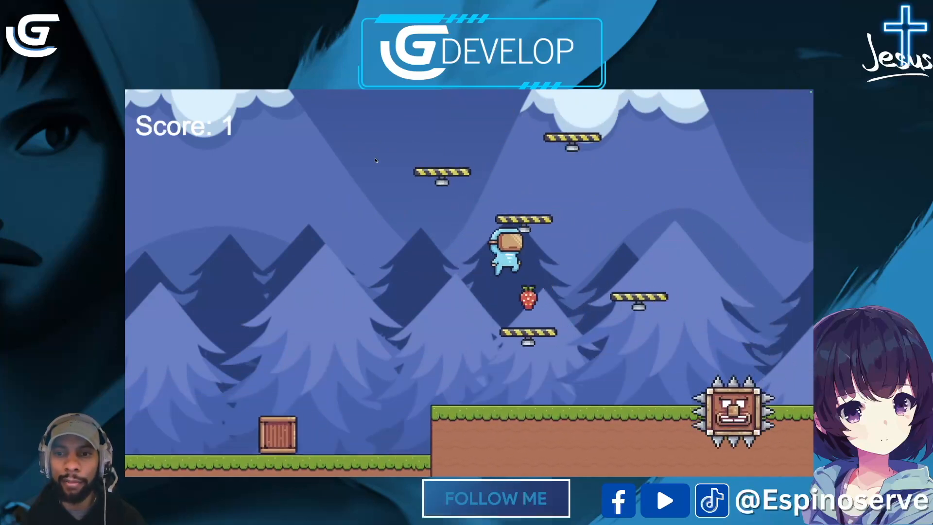
key(Left)
key(space)
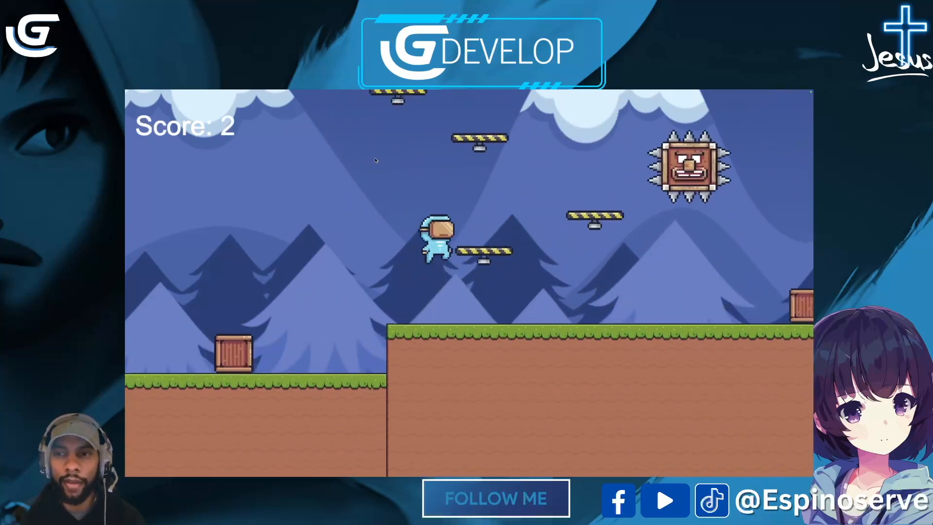
key(Right)
key(space)
key(Left)
key(space)
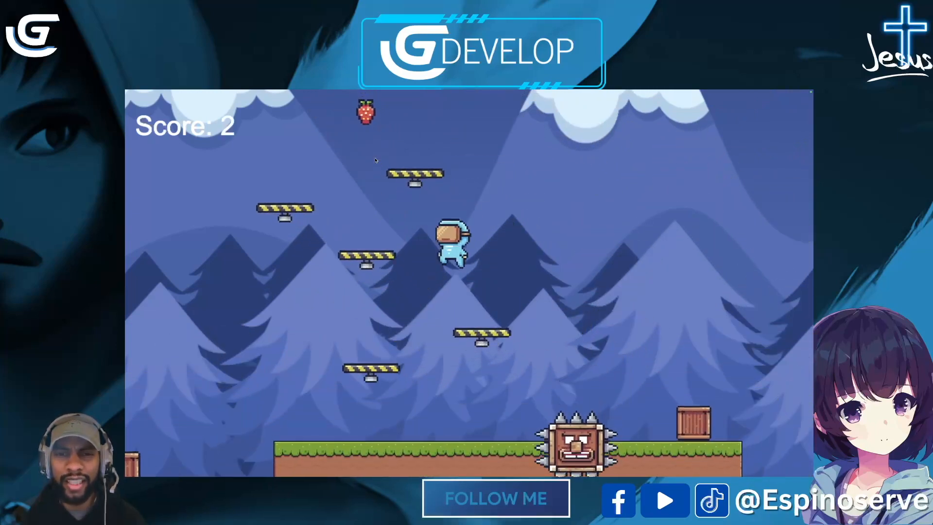
Continue the preview by running past the first SpikeHead, dropping to the lower ground, and jumping over the spikes and the gap.
key(Right)
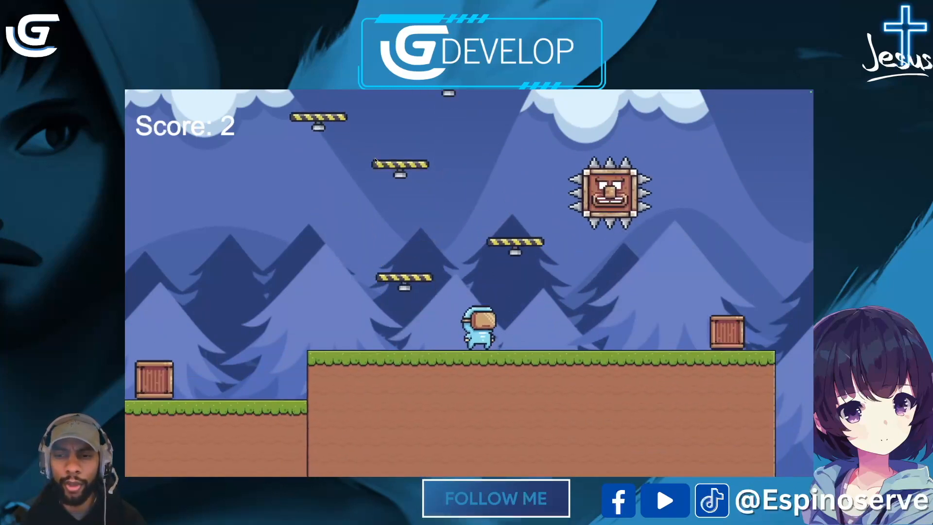
key(space)
key(Right)
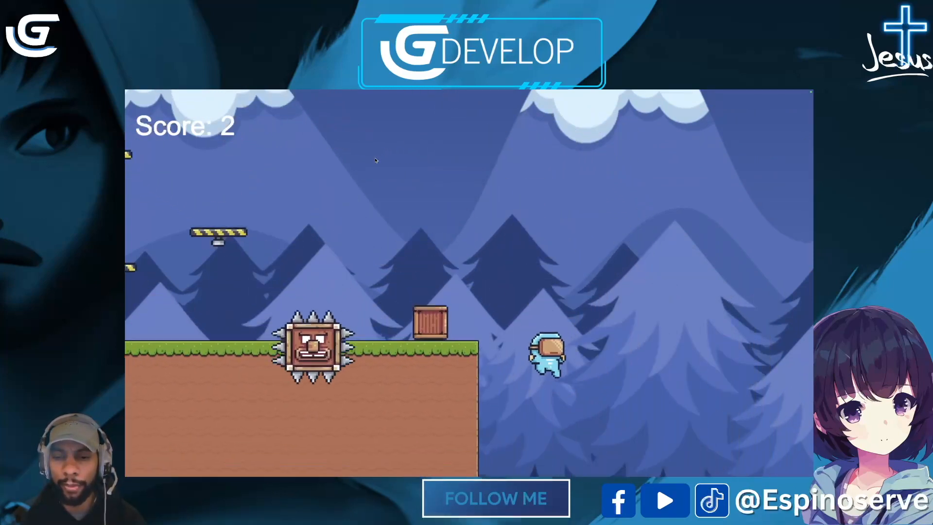
key(space)
key(Right)
key(space)
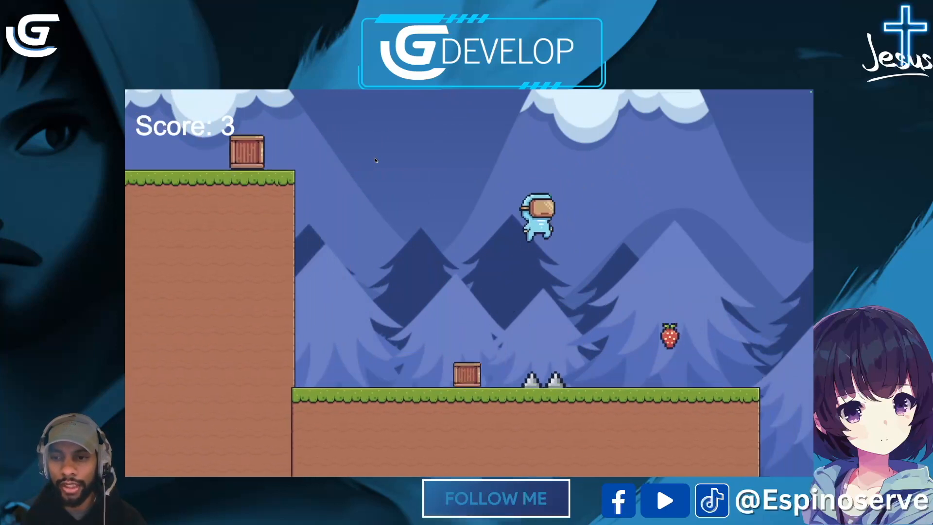
key(space)
key(Right)
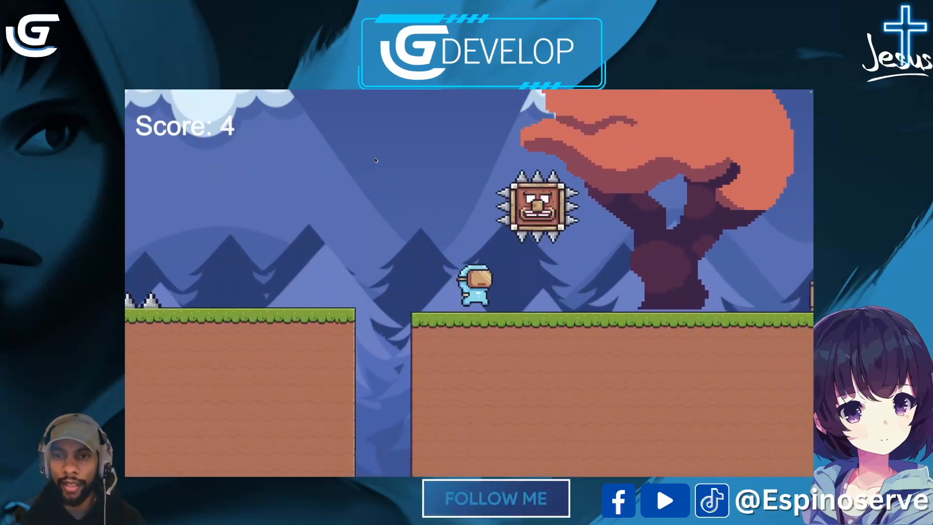
Play past the SpikeHead beside the red tree and the one on the slope, and leave the preview at the plateau.
key(Right)
key(space)
key(Right)
key(space)
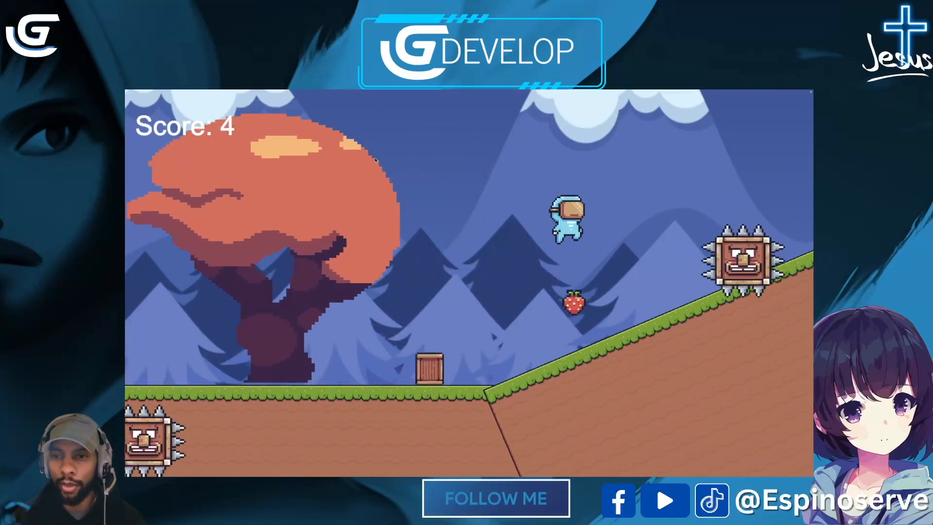
key(Right)
key(space)
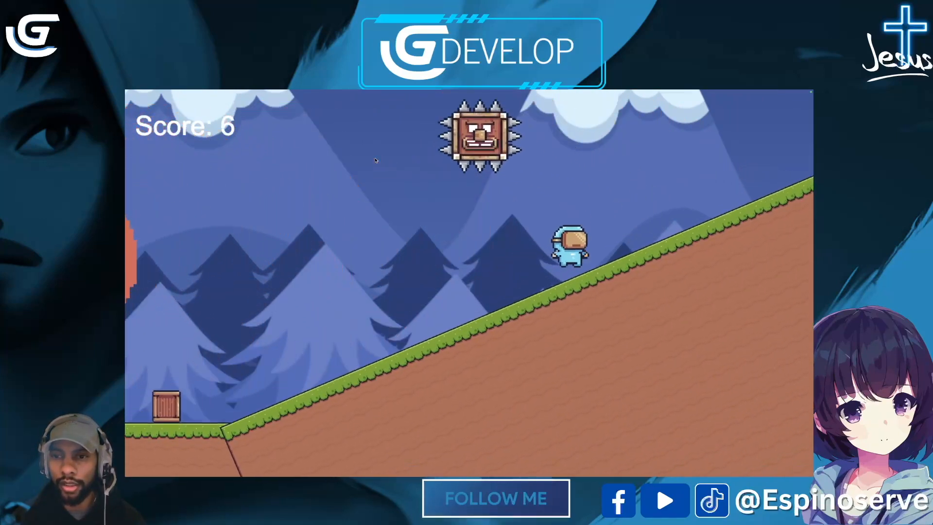
key(Right)
key(Left)
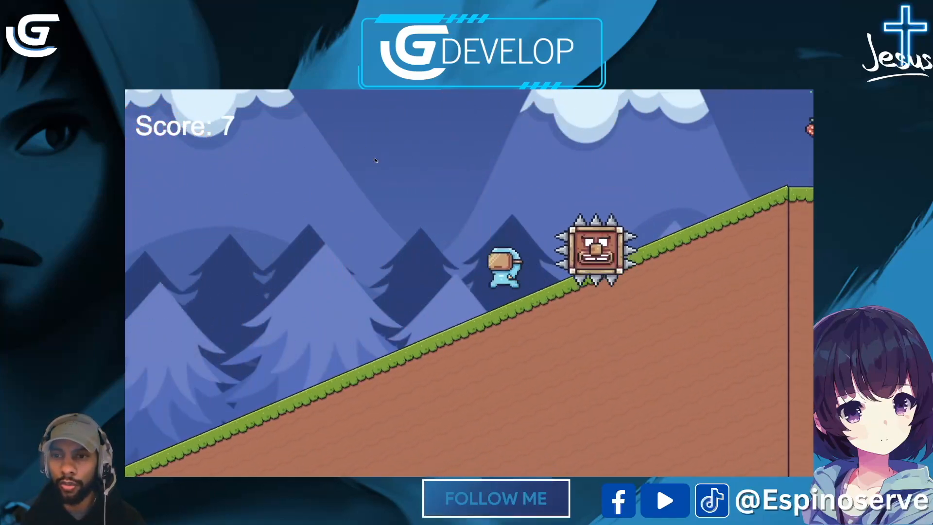
key(Right)
key(Right)
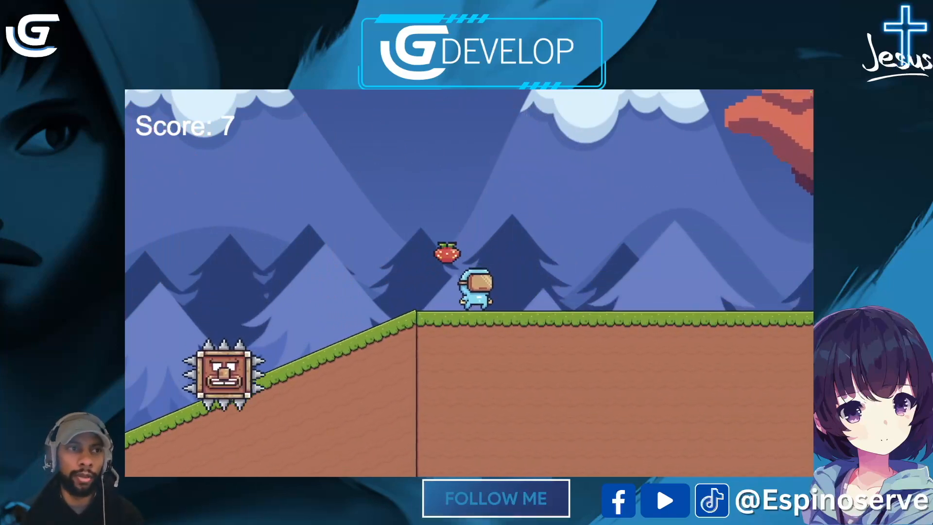
mouse_move(131, 100)
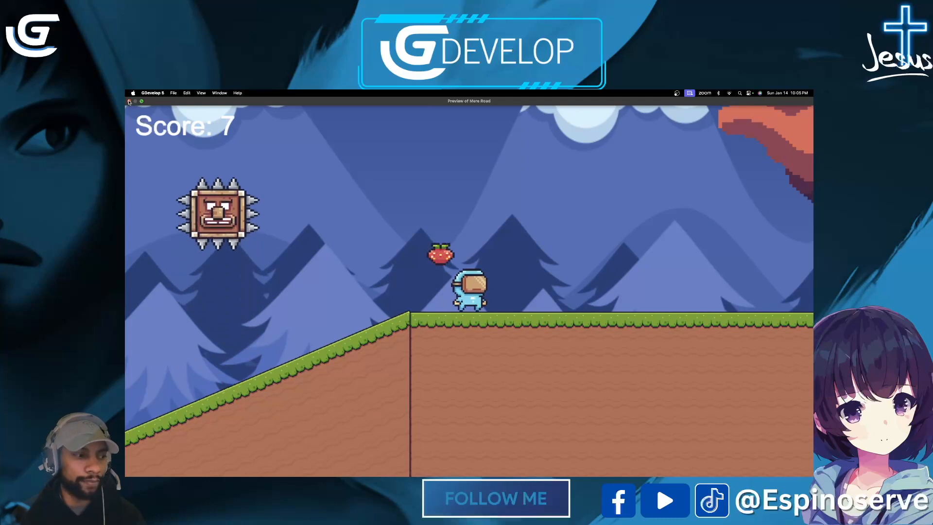
key(ctrl+Left)
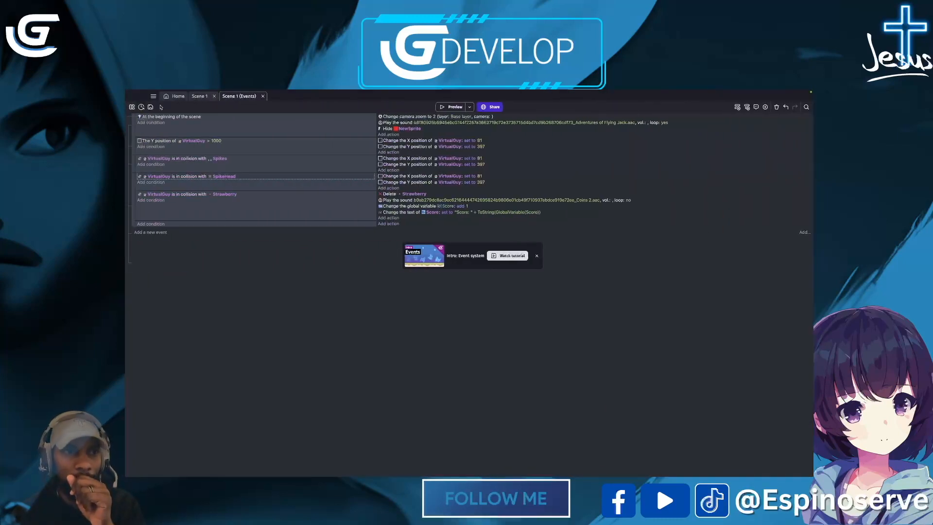
Duplicate Scene 1 in the project and move the copy below the original in the scene list.
click(199, 97)
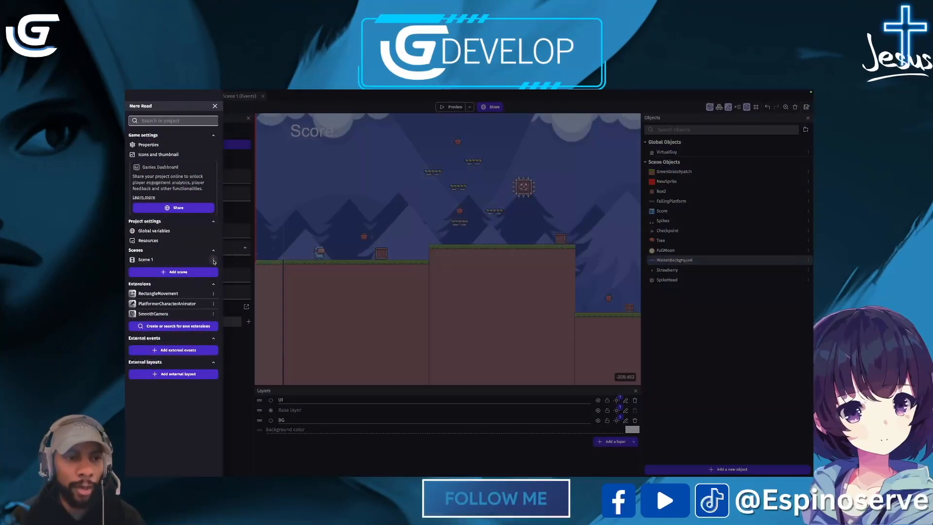
click(289, 112)
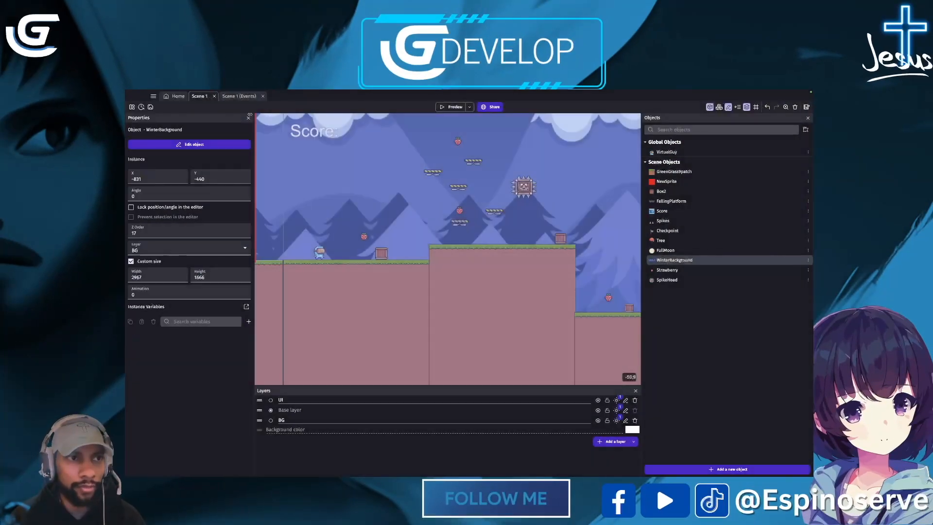
click(132, 106)
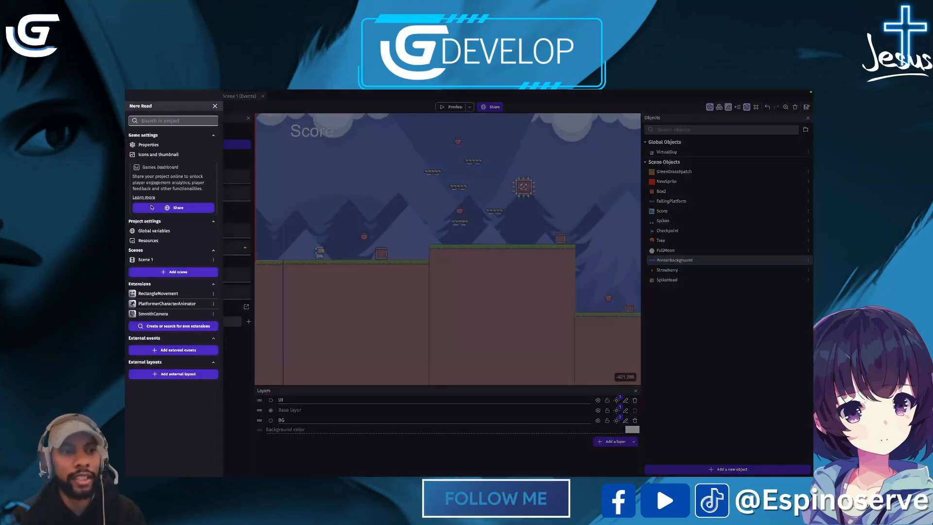
click(213, 261)
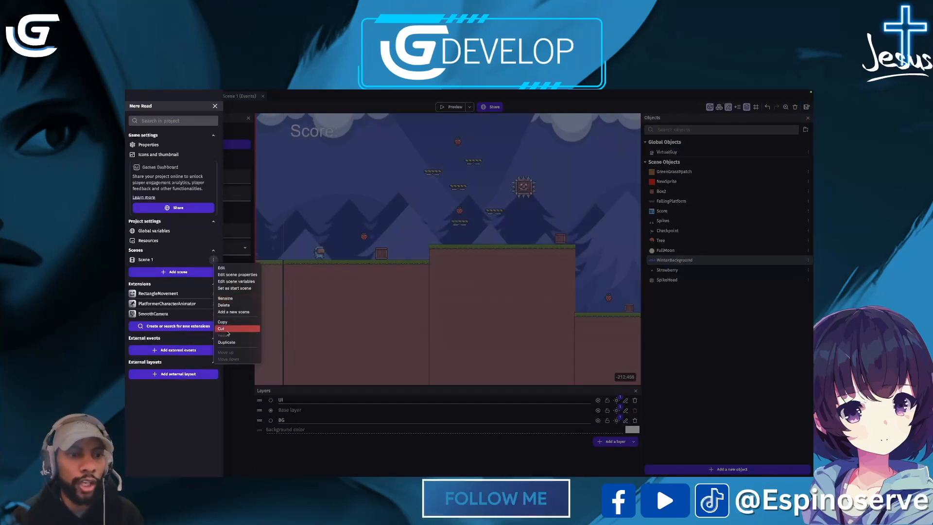
click(227, 342)
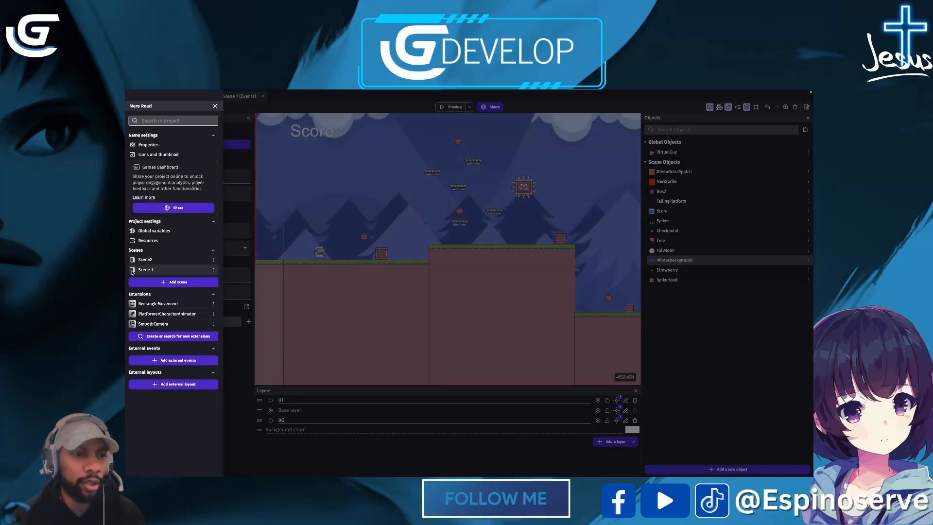
drag(133, 262, 143, 270)
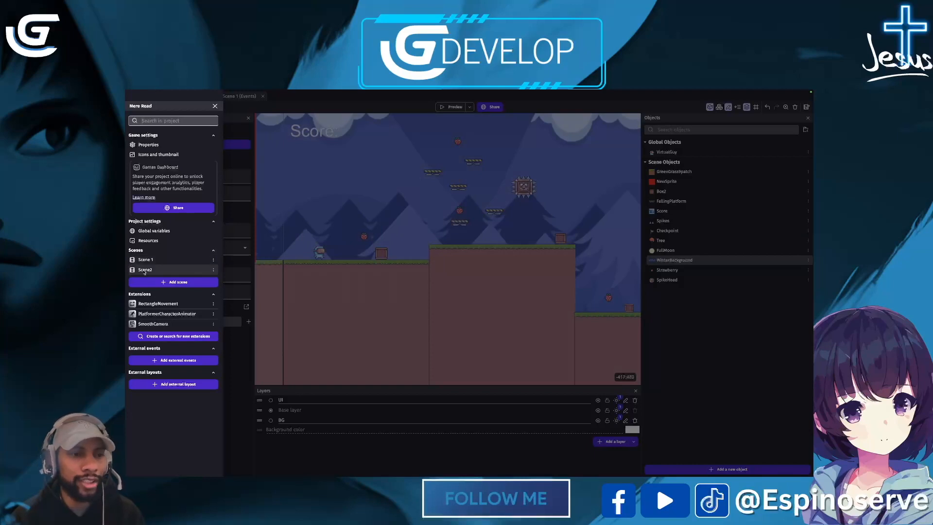
Open the duplicated scene, look through its level layout, close it, and return to Scene 1.
click(144, 270)
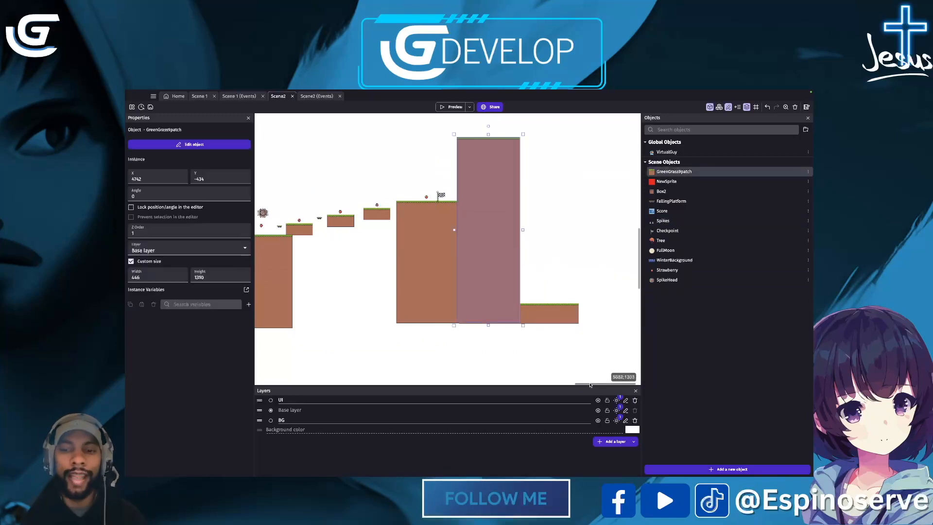
drag(590, 385, 425, 384)
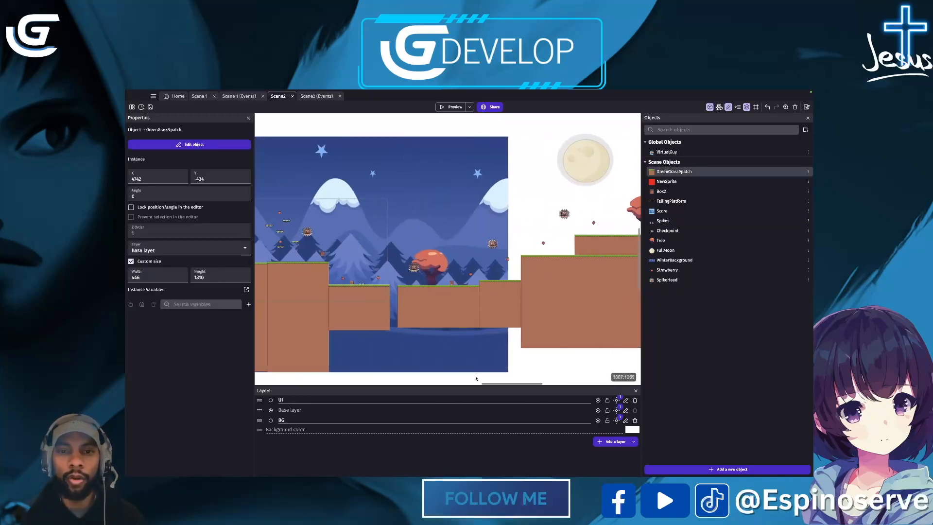
scroll(403, 365, right, 5)
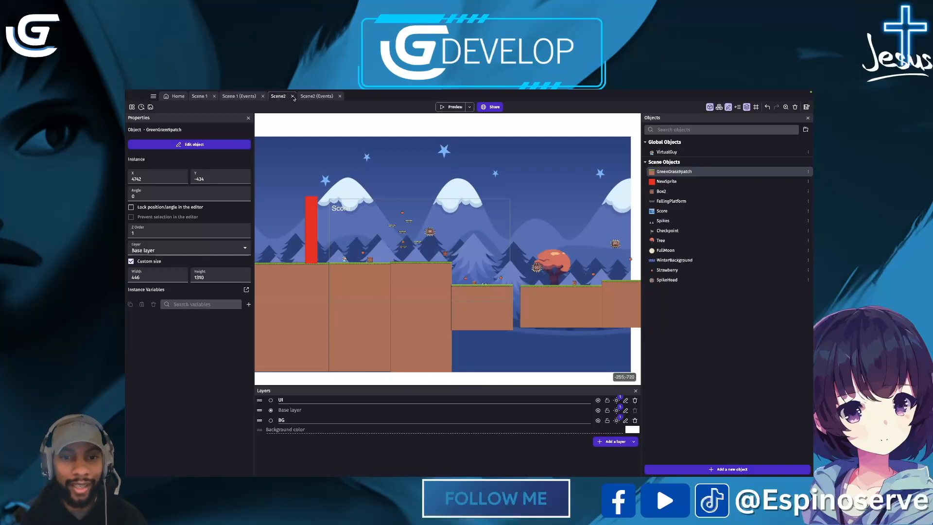
click(292, 96)
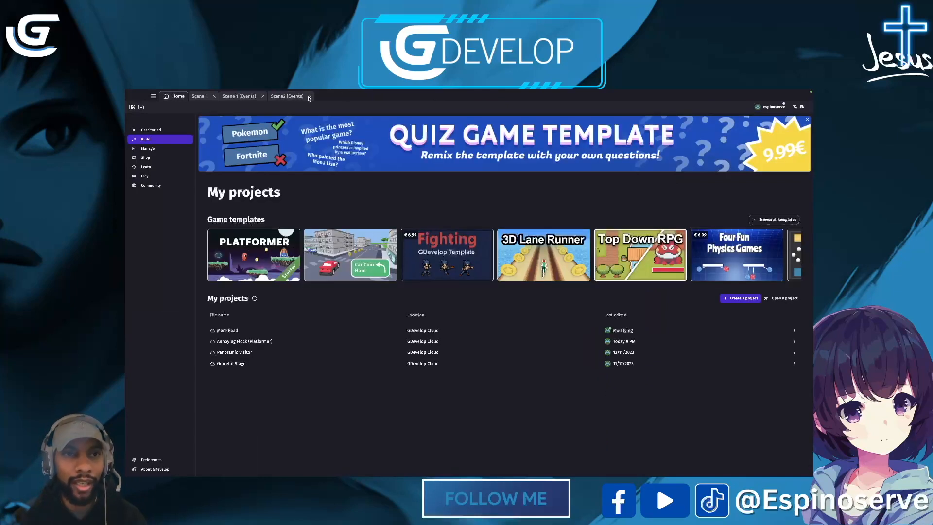
click(198, 97)
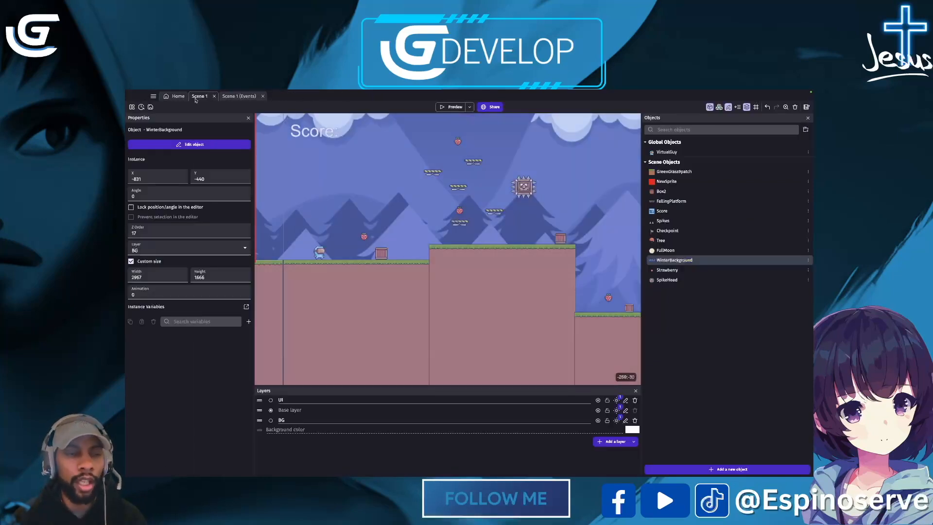
Check Scene 1's events, return to its layout, and look at the Checkpoint at the far end of the level.
click(238, 96)
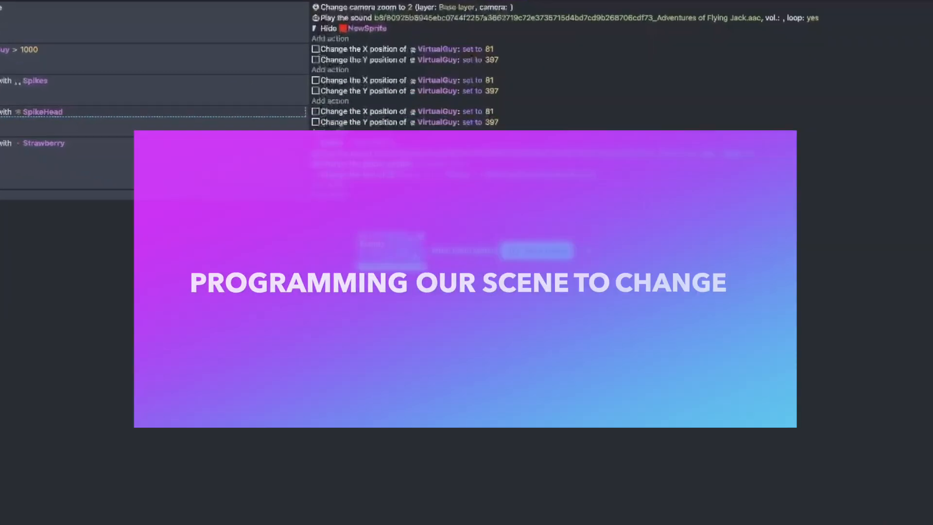
click(203, 97)
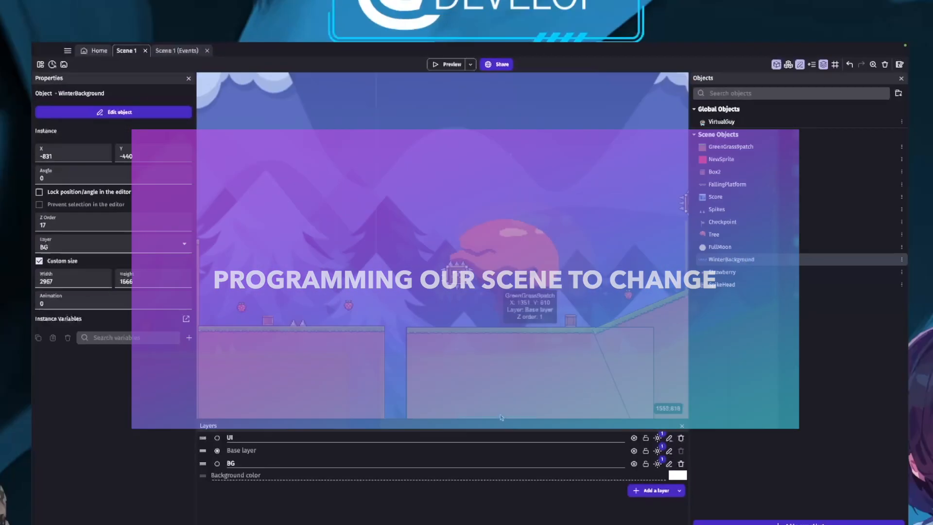
drag(451, 480, 668, 481)
drag(580, 385, 600, 386)
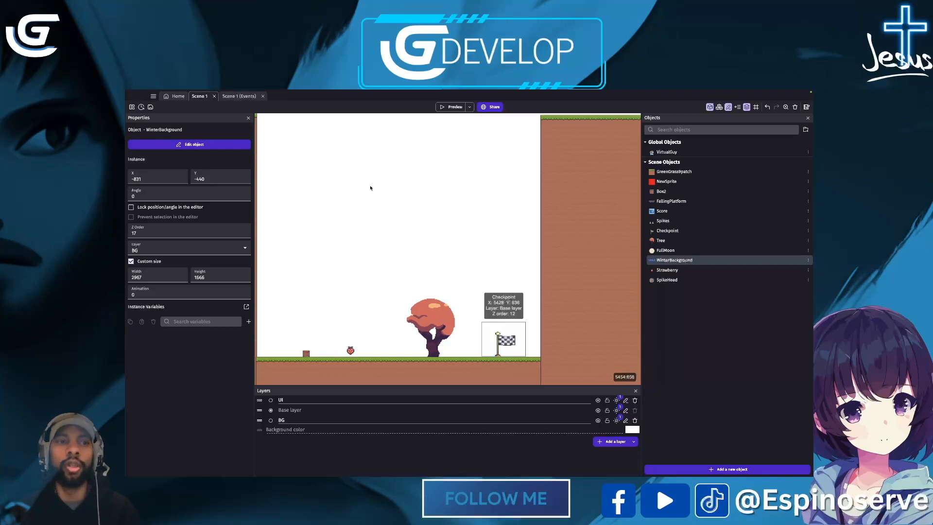
Add a condition to the empty last event in Scene 1's events that tests VirtualGuy's collision with Checkpoint.
click(234, 97)
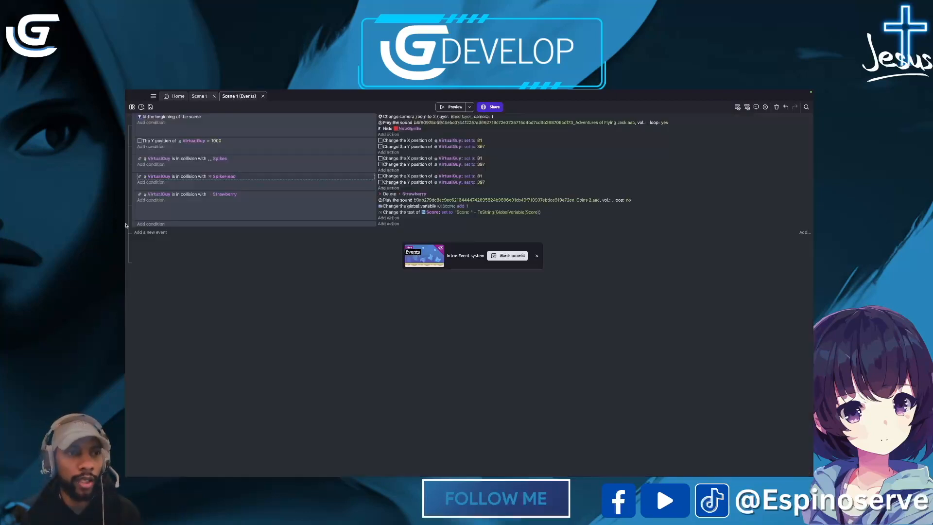
click(150, 224)
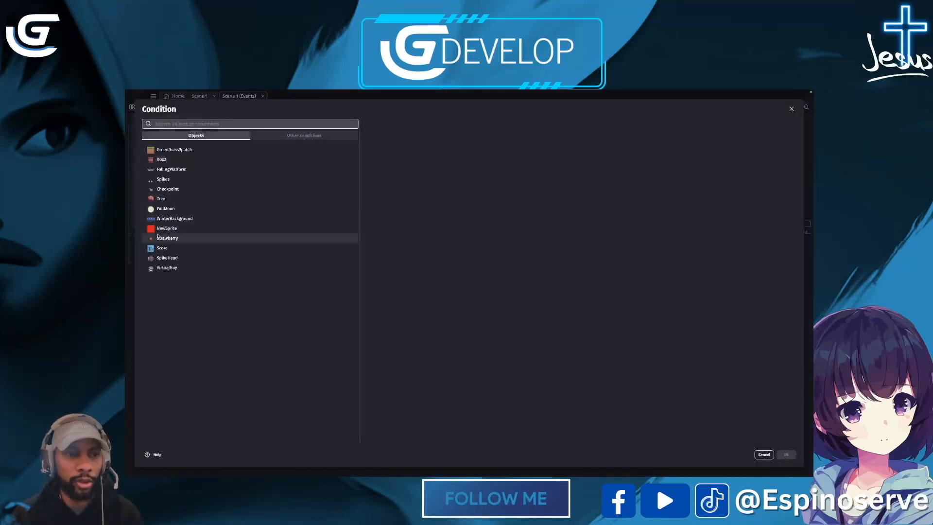
click(168, 269)
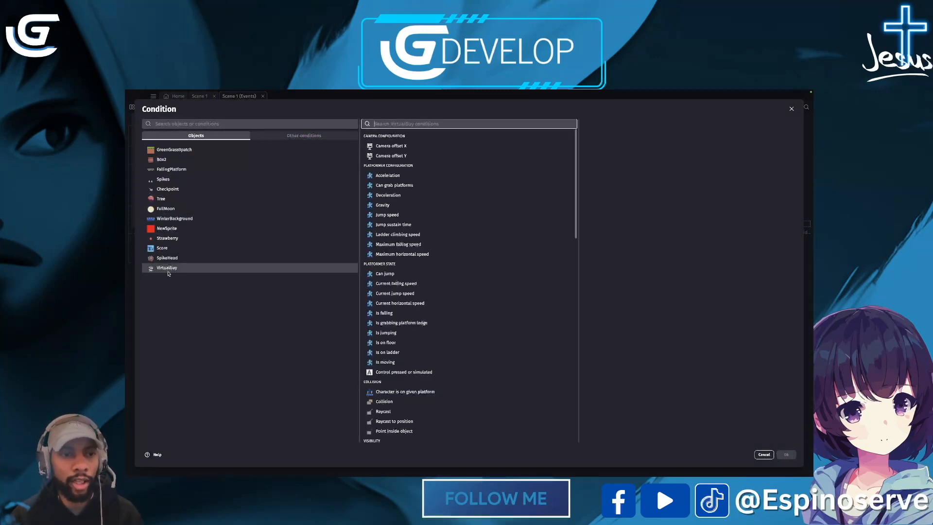
text(col)
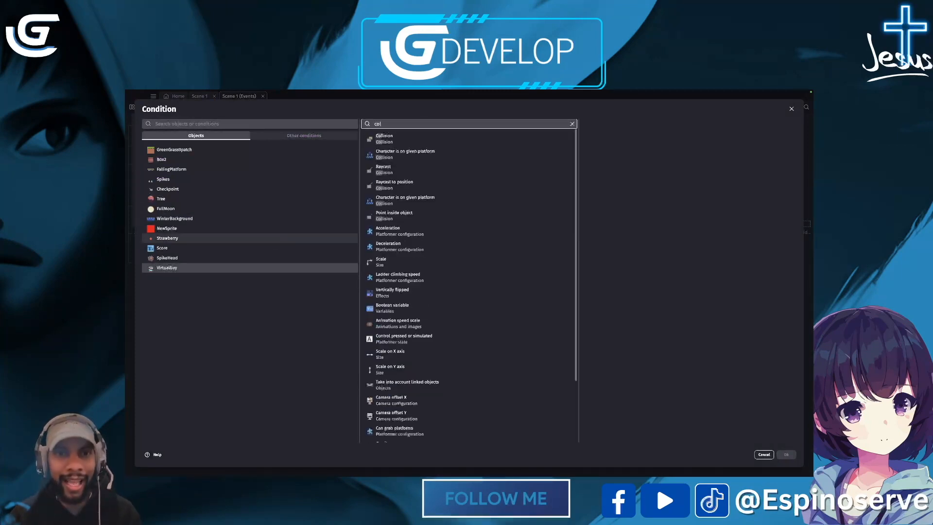
click(385, 140)
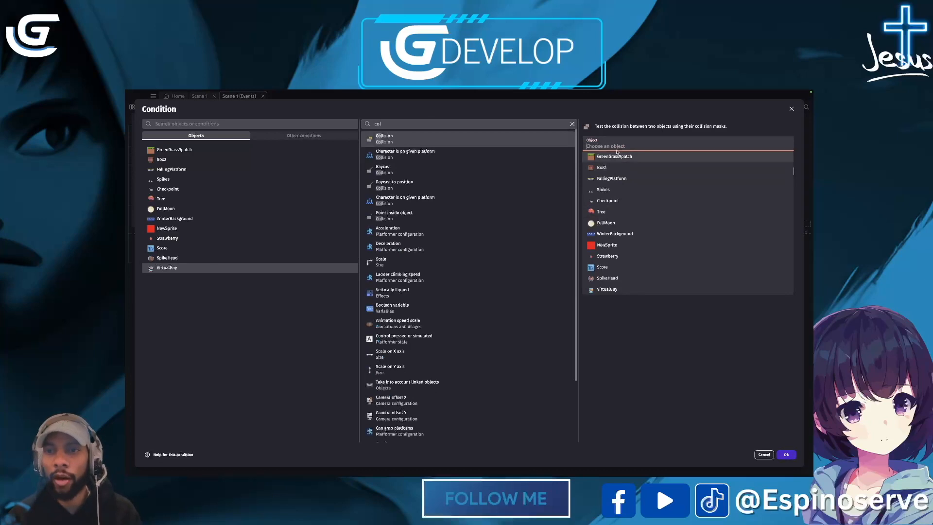
click(605, 202)
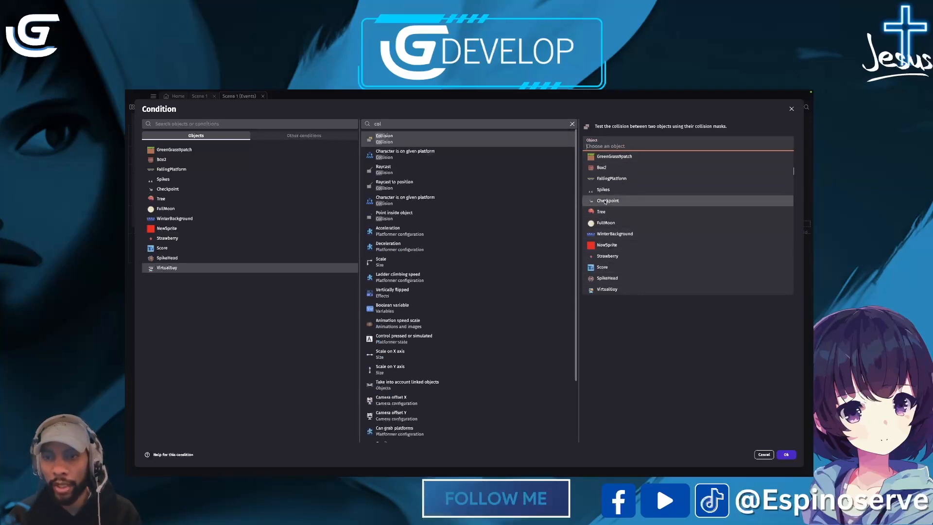
click(786, 453)
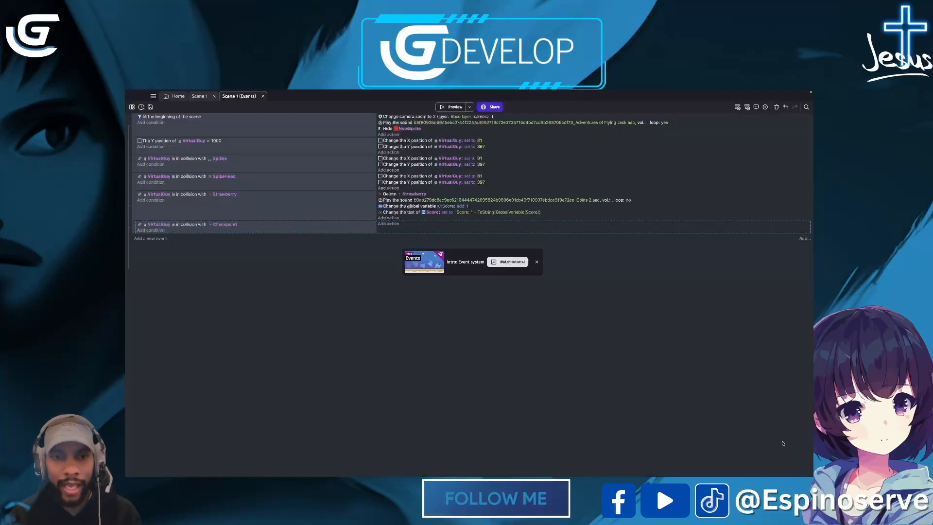
Add a Change the scene action to the Checkpoint collision event, with Scene2 as the new scene.
click(388, 224)
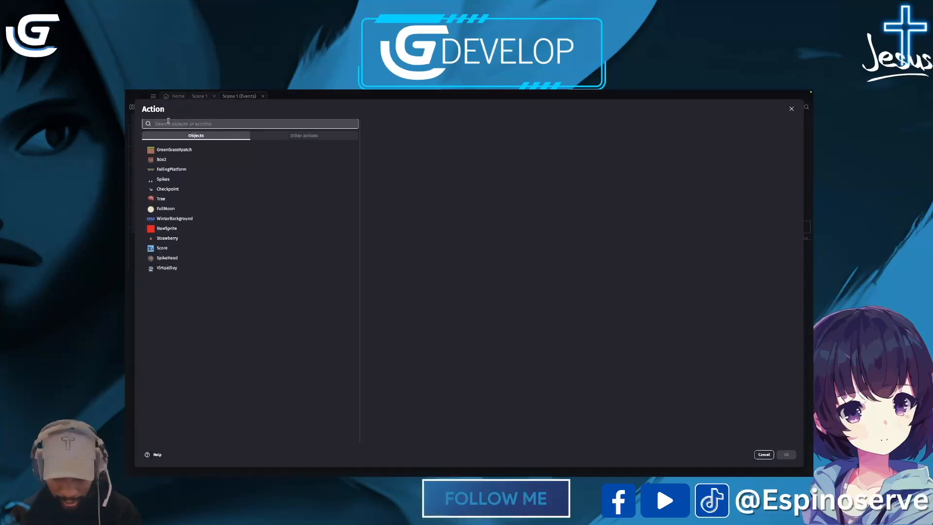
text(scene)
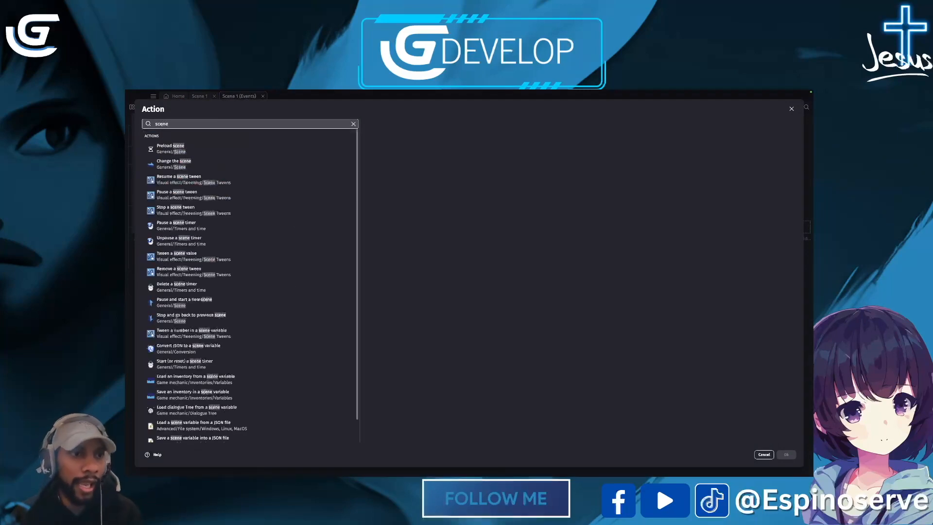
click(171, 166)
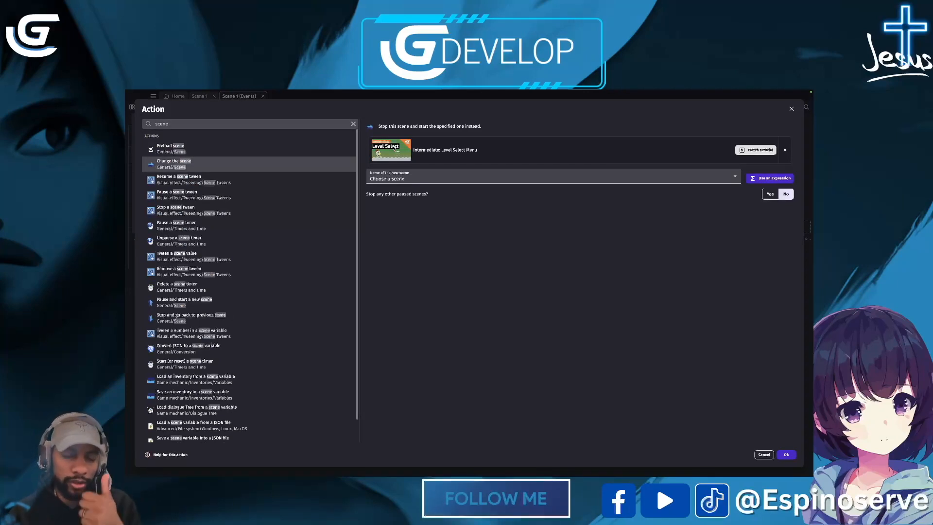
click(423, 182)
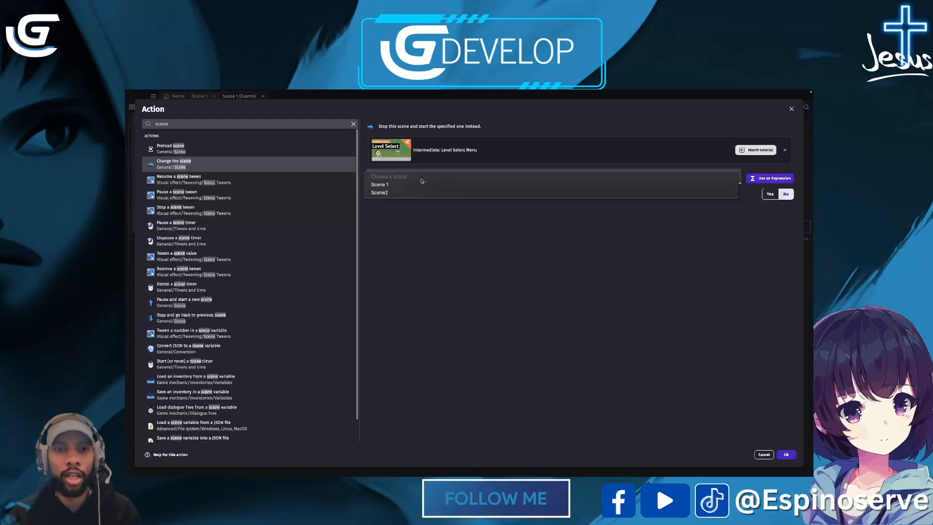
click(391, 193)
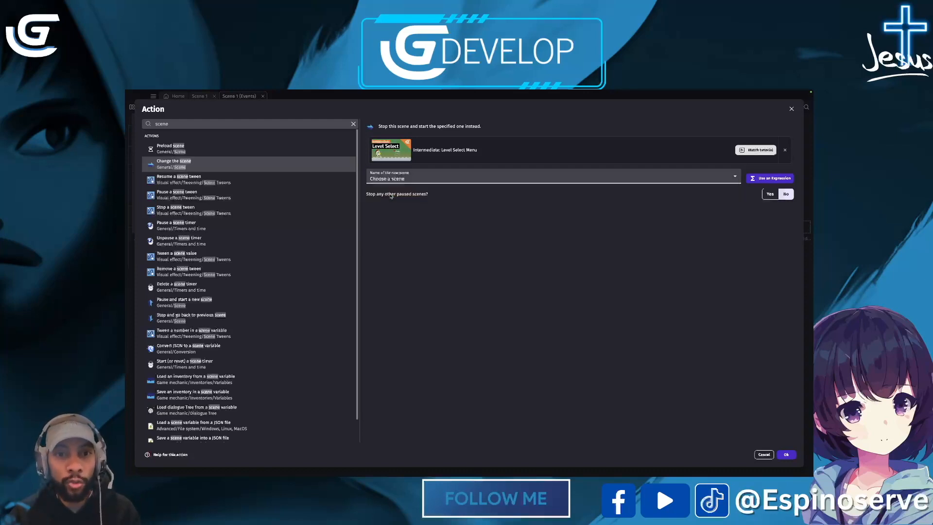
click(787, 455)
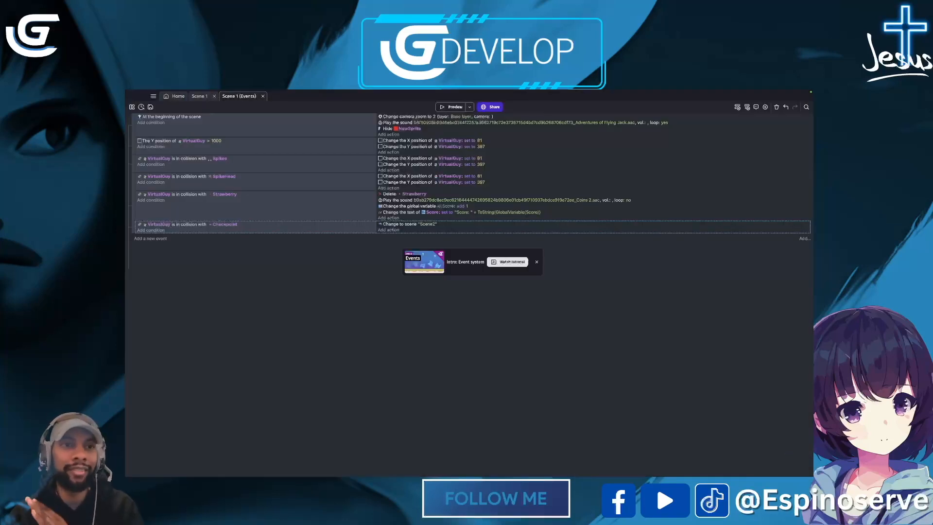
Preview Scene 1 and play past the crates and first SpikeHead, then over the ground spikes and the gap.
click(451, 107)
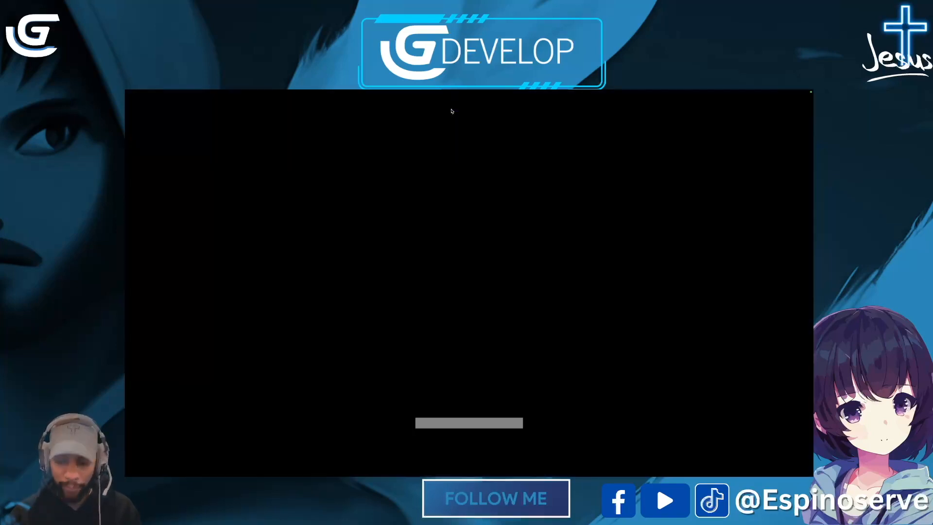
key(Right)
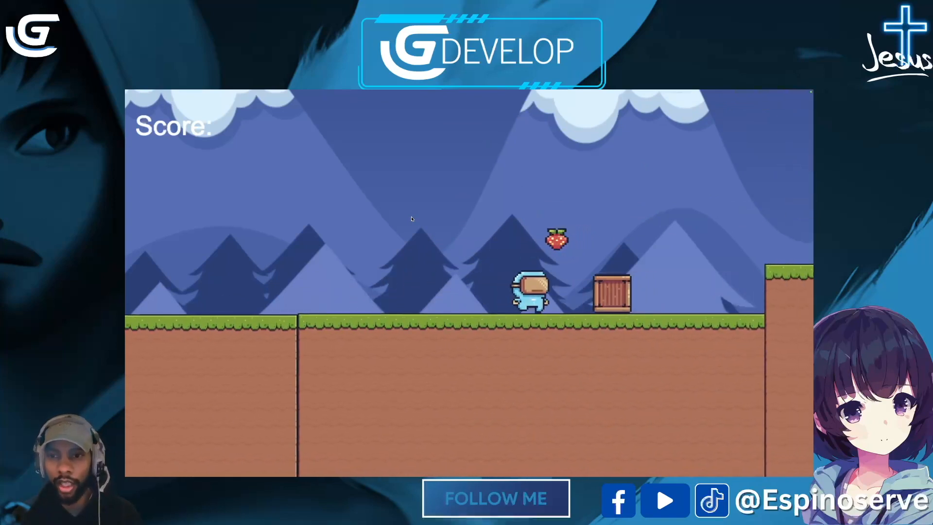
key(space)
key(Right)
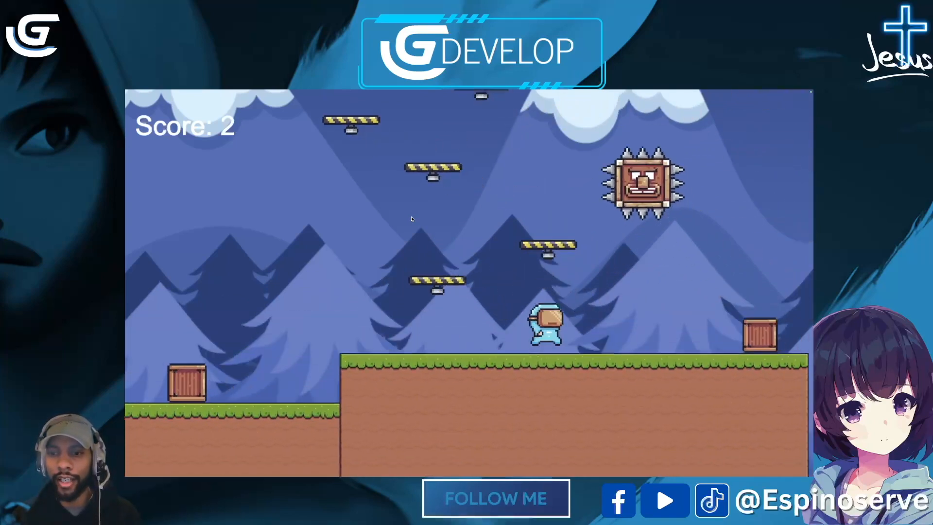
key(space)
key(Right)
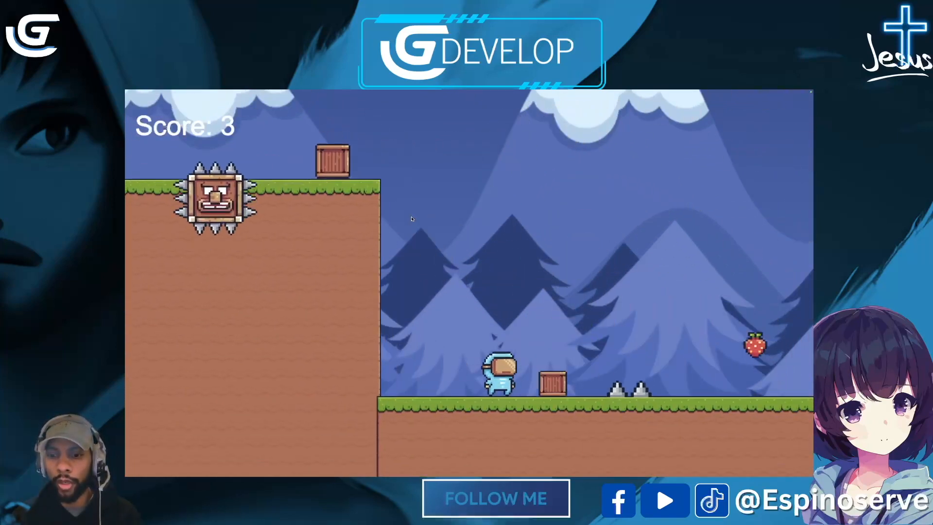
key(space)
key(Right)
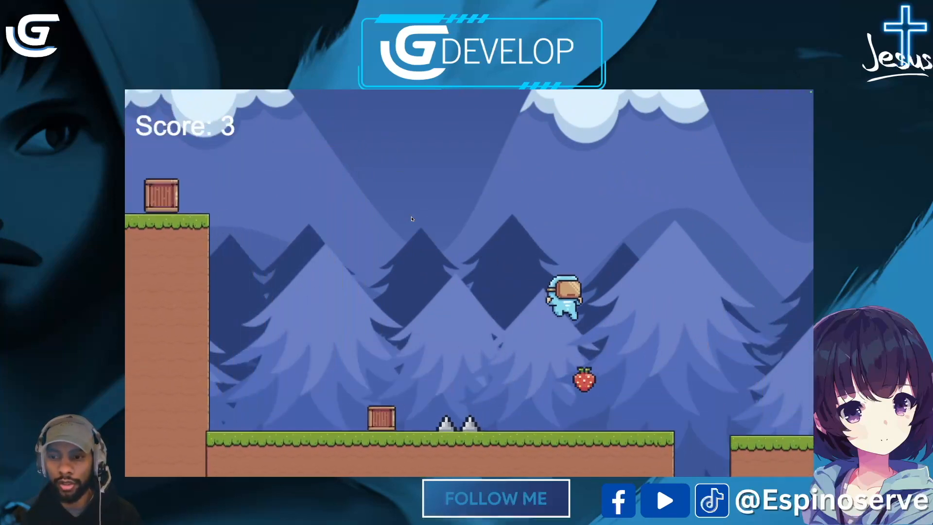
key(space)
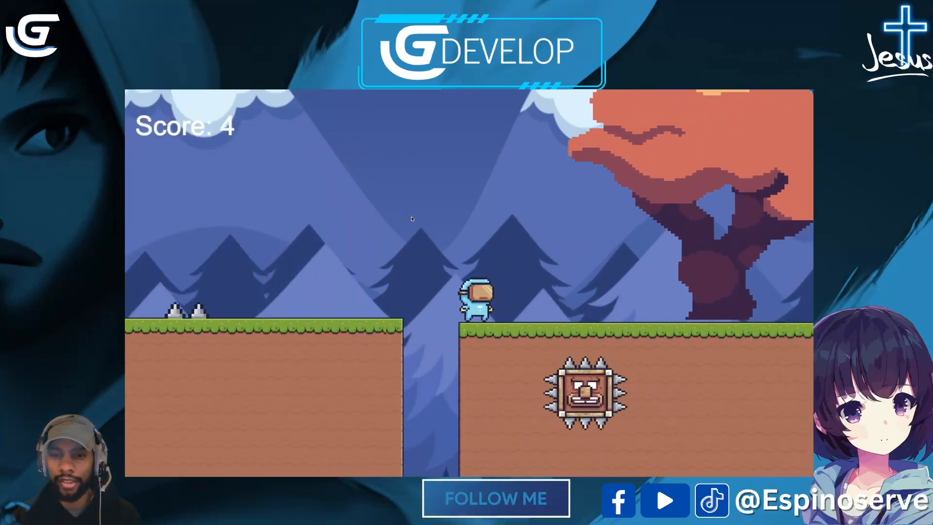
Play past the SpikeHead beside the red tree and up the slope past its SpikeHeads to the plateau.
key(Right)
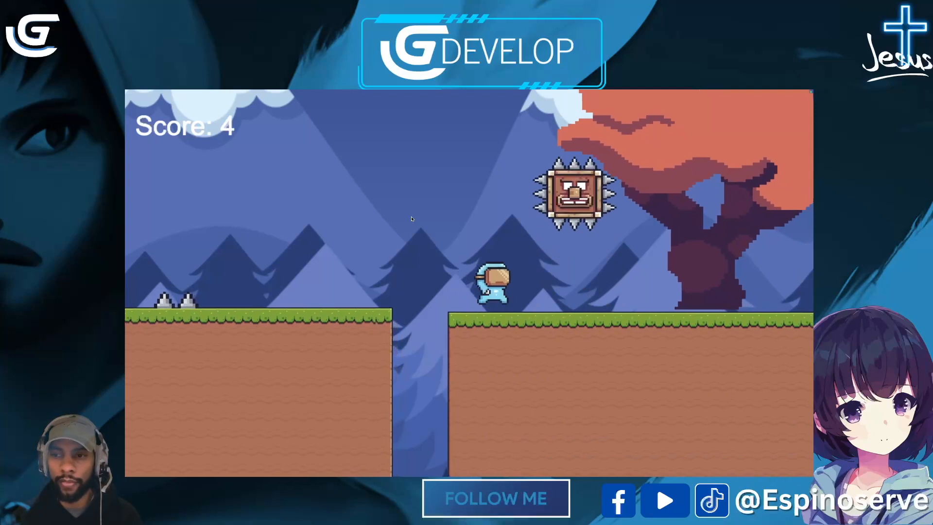
key(space)
key(Right)
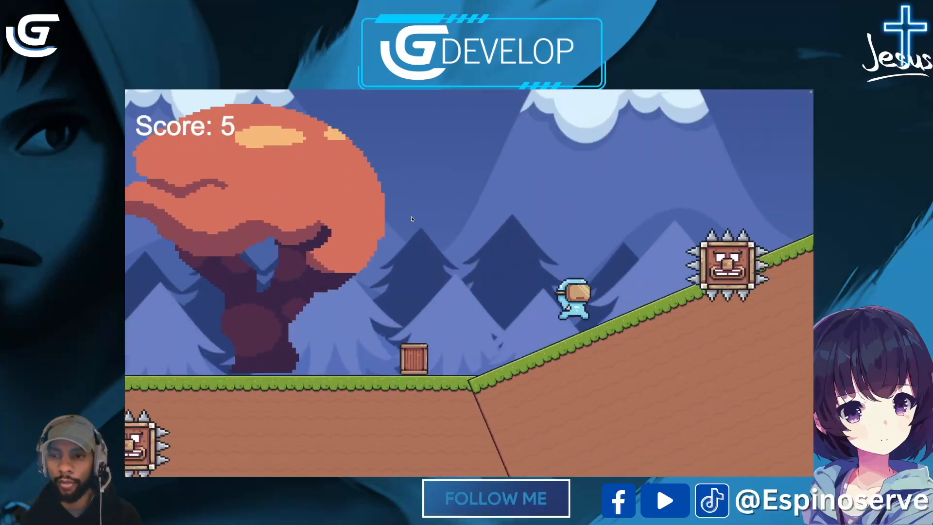
key(Right)
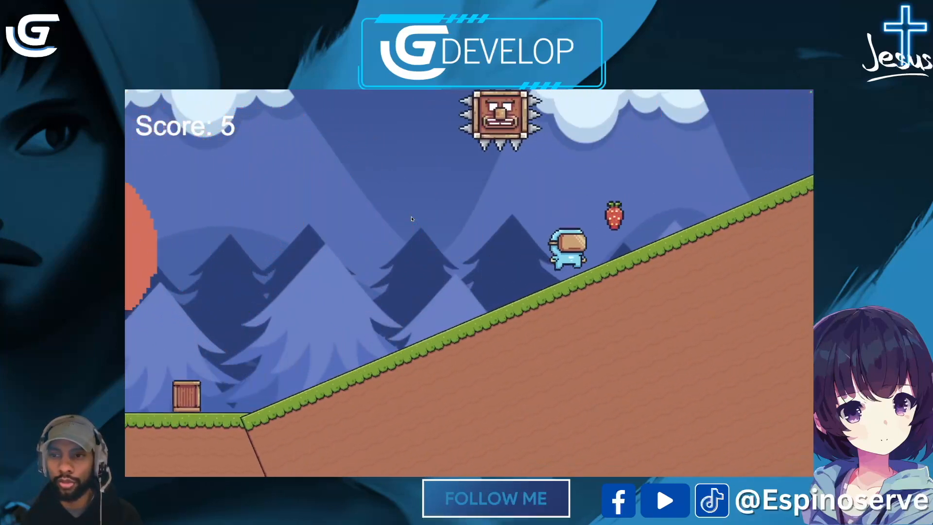
key(Right)
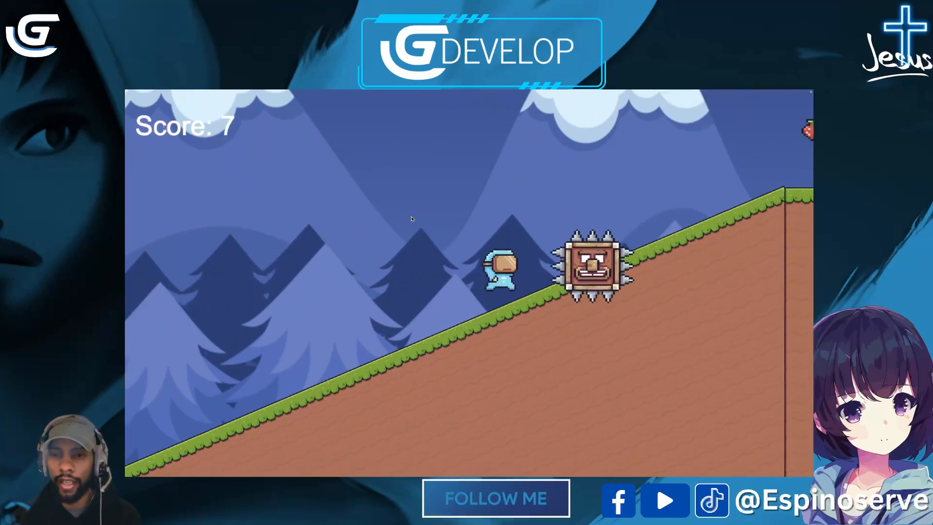
key(Right)
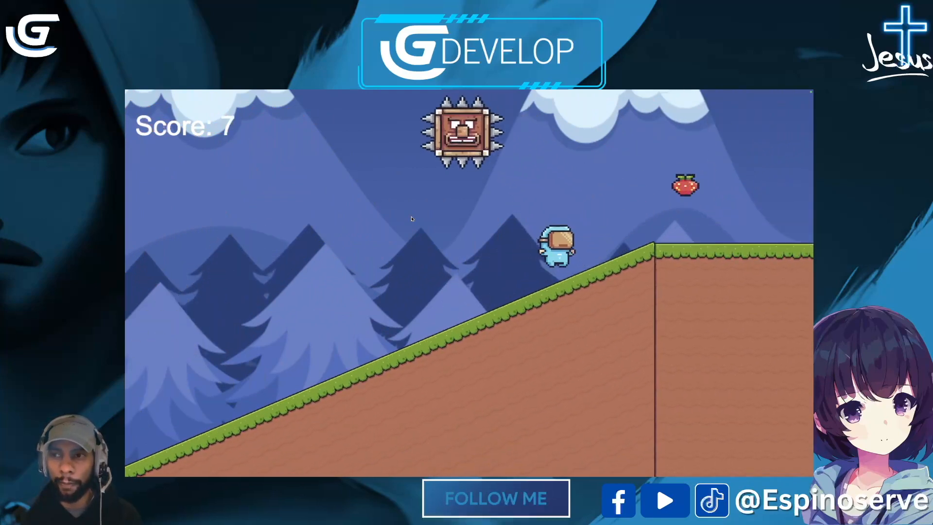
key(space)
key(Right)
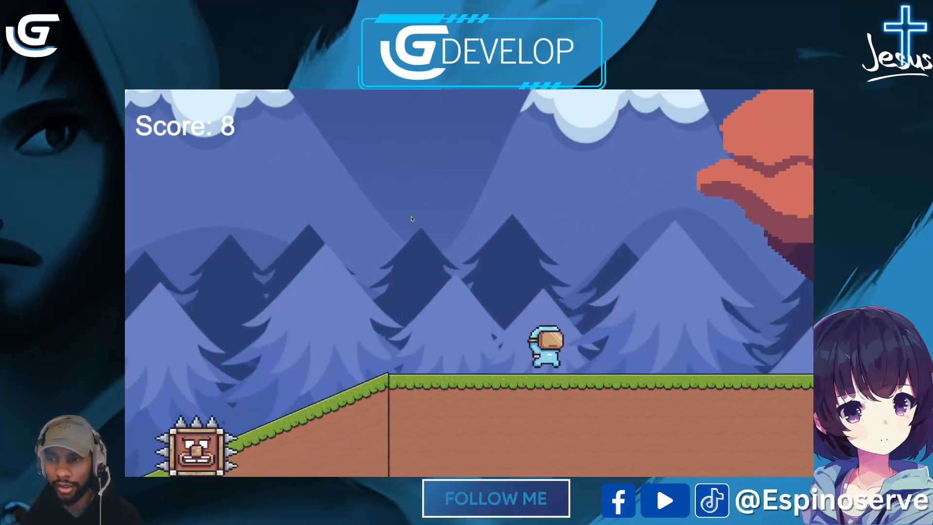
Jump over the small spikes beyond the plateau's tree and cross the falling platforms and floating blocks past the SpikeHead.
key(Right)
key(space)
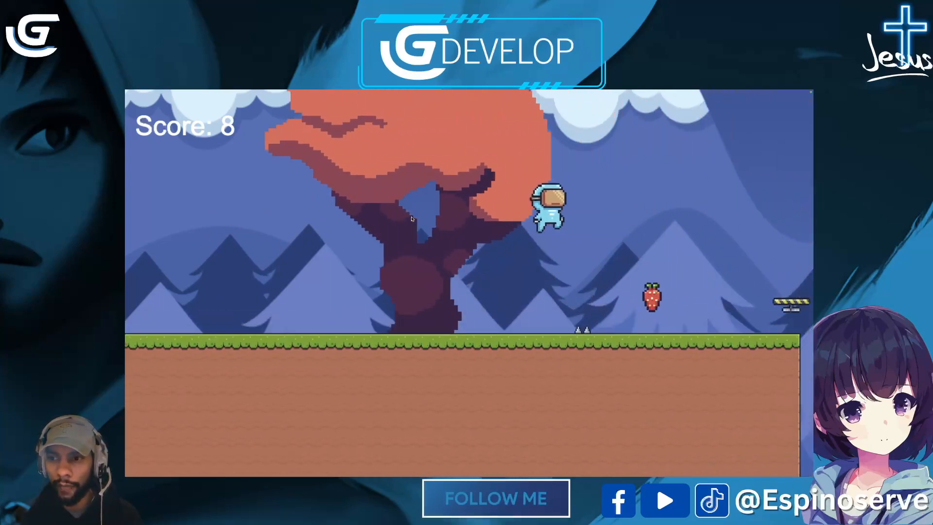
key(Right)
key(space)
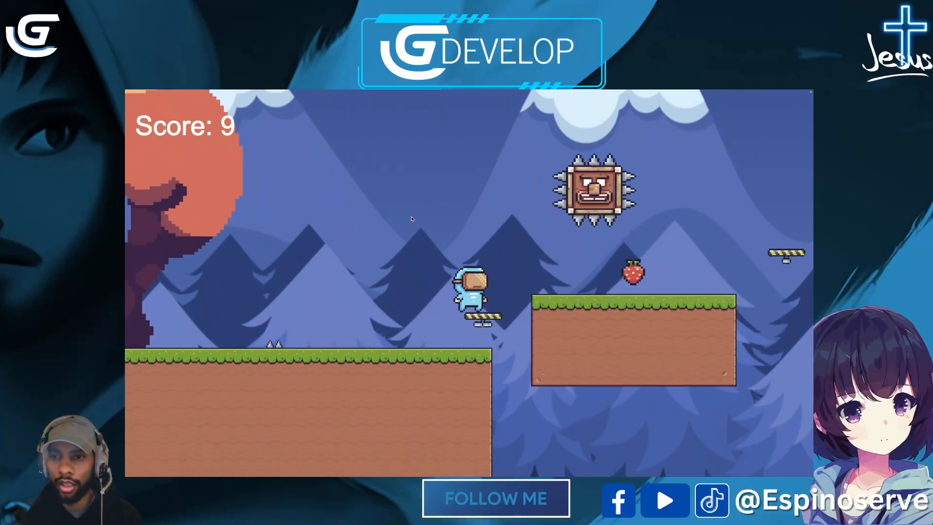
key(Right)
key(space)
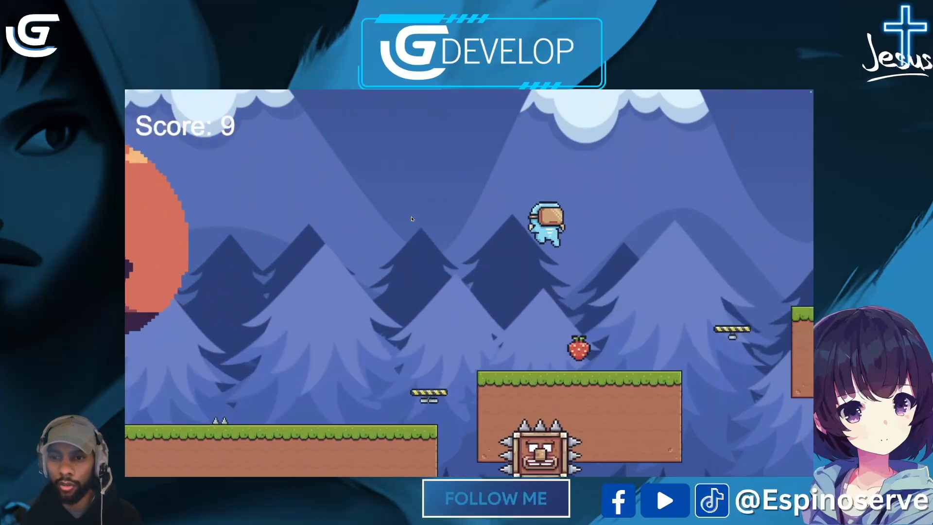
key(space)
key(Right)
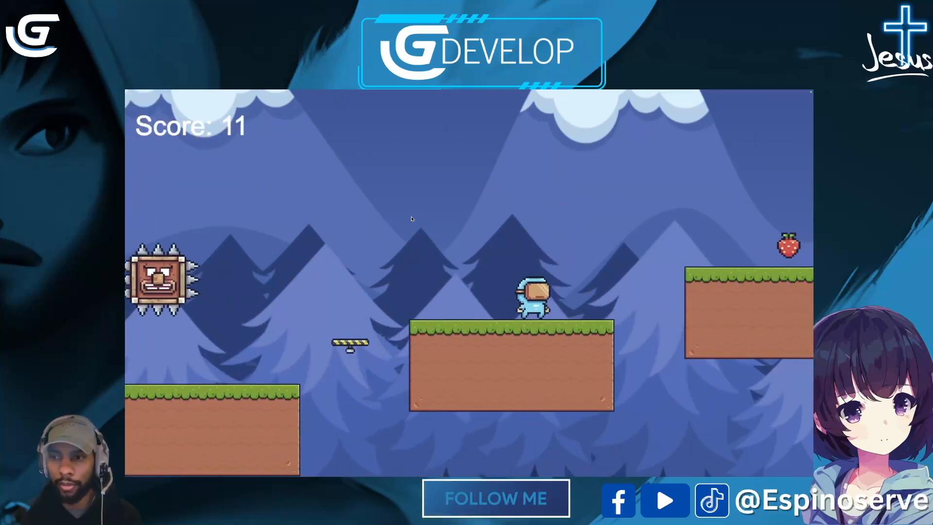
Jump across the remaining floating blocks to the long raised ground and run under its SpikeHead toward the far edge.
key(space)
key(space)
key(Right)
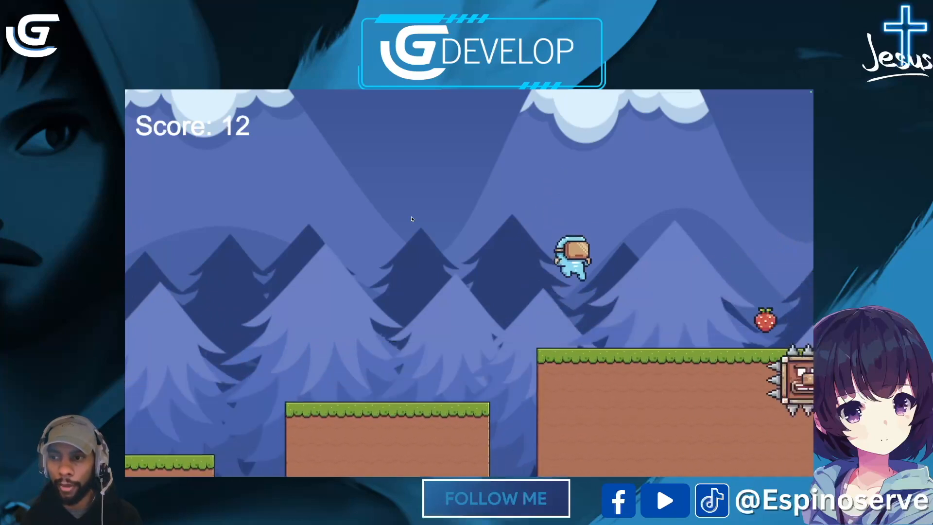
key(Right)
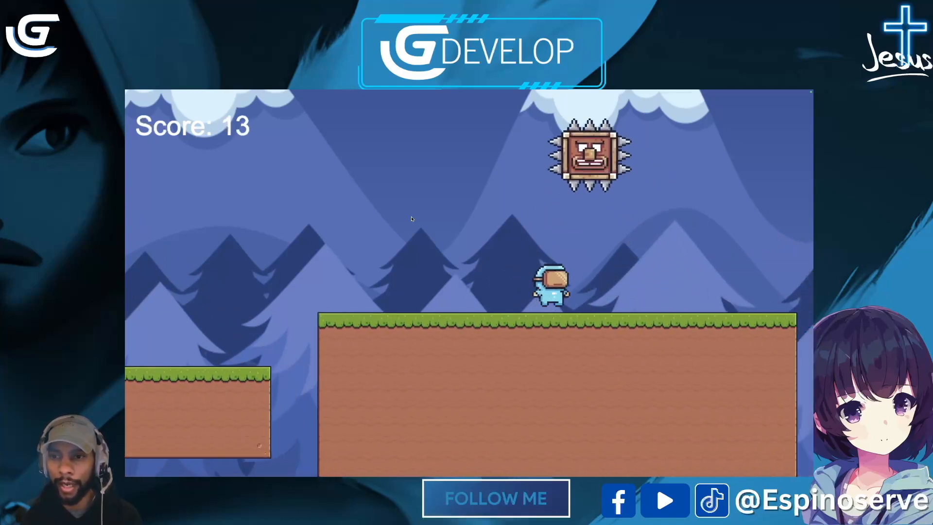
key(Right)
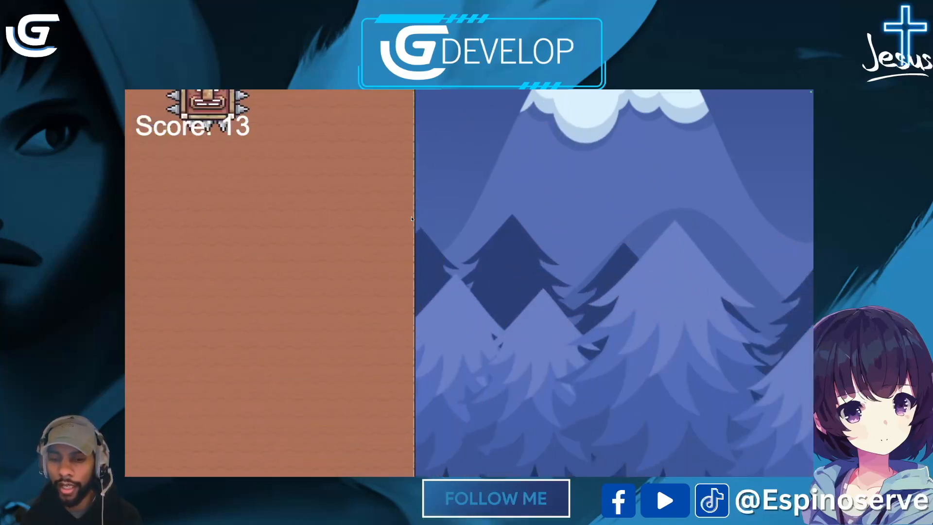
Run past the crate and red tree into the Checkpoint, and jump for the strawberry above Scene2's first crate.
key(space)
key(Right)
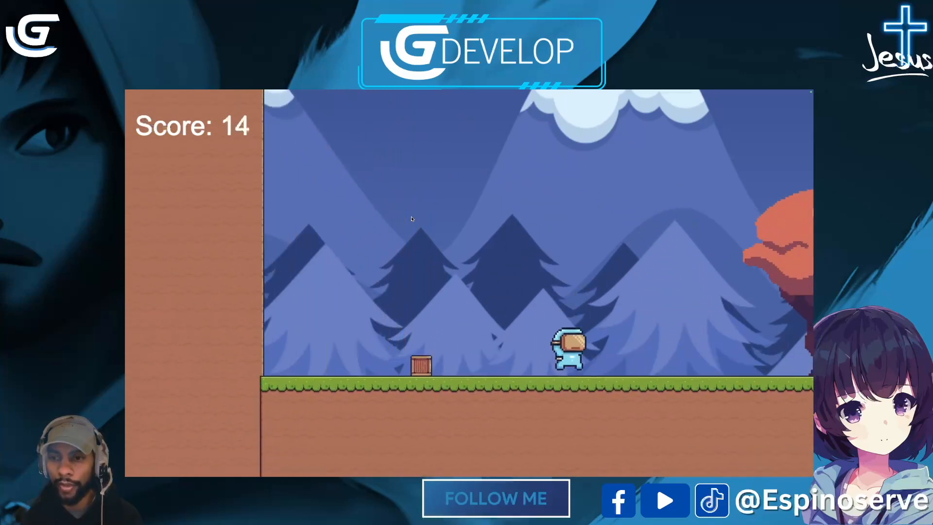
key(Right)
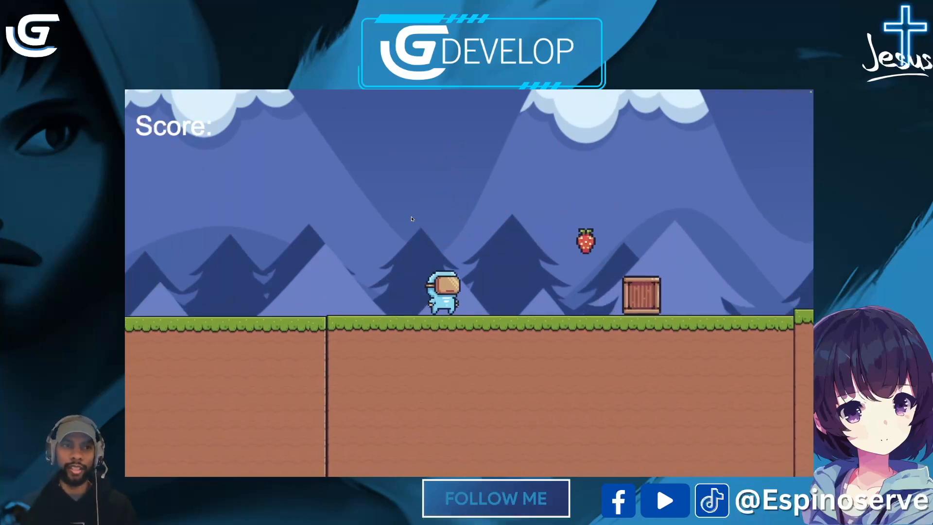
key(Right)
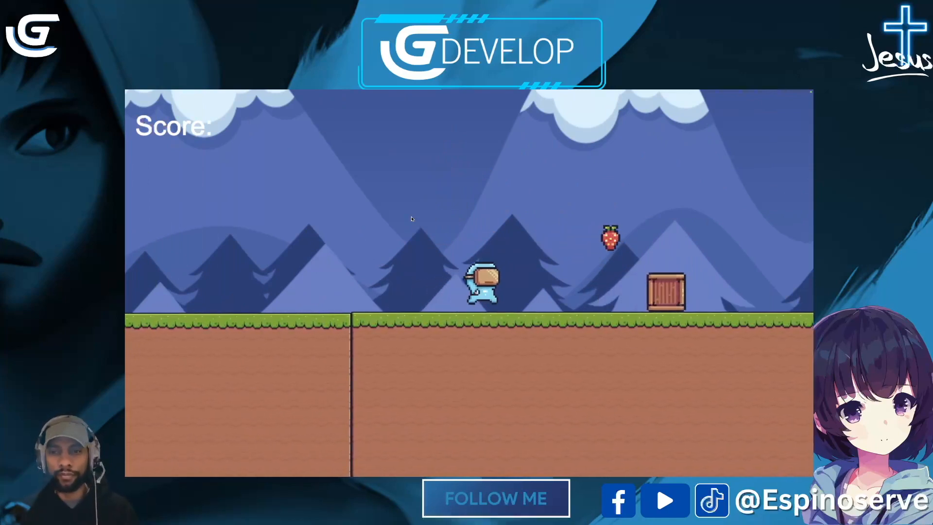
key(space)
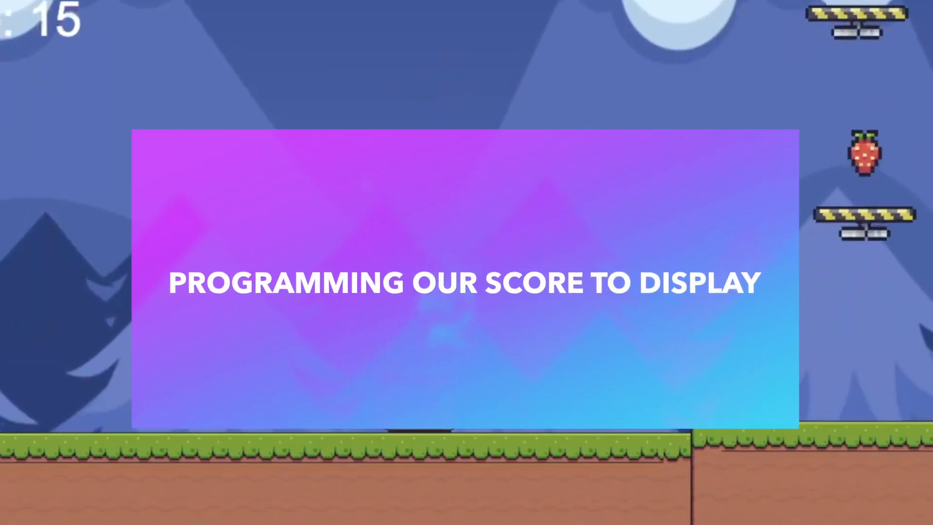
key(Left)
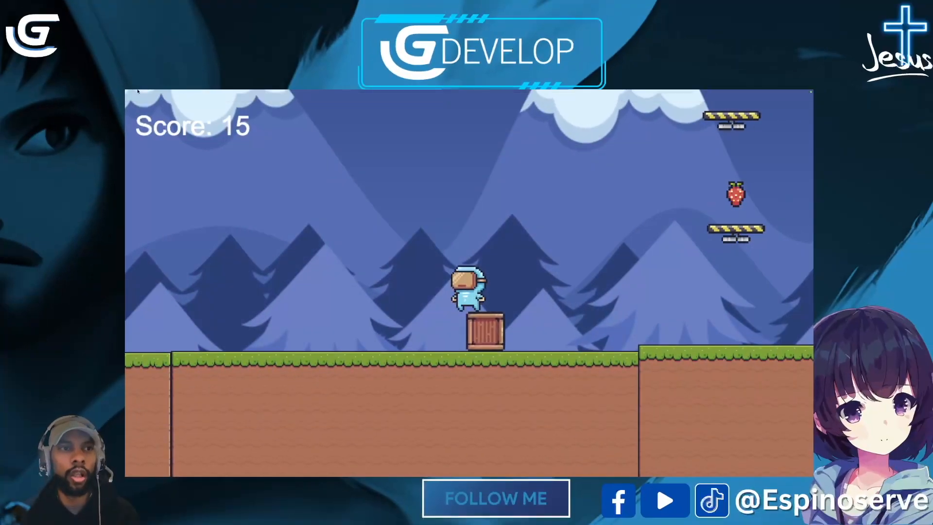
Jump up the falling platforms in Scene2 to collect strawberries and drop back to the ground near the first crate.
mouse_move(130, 103)
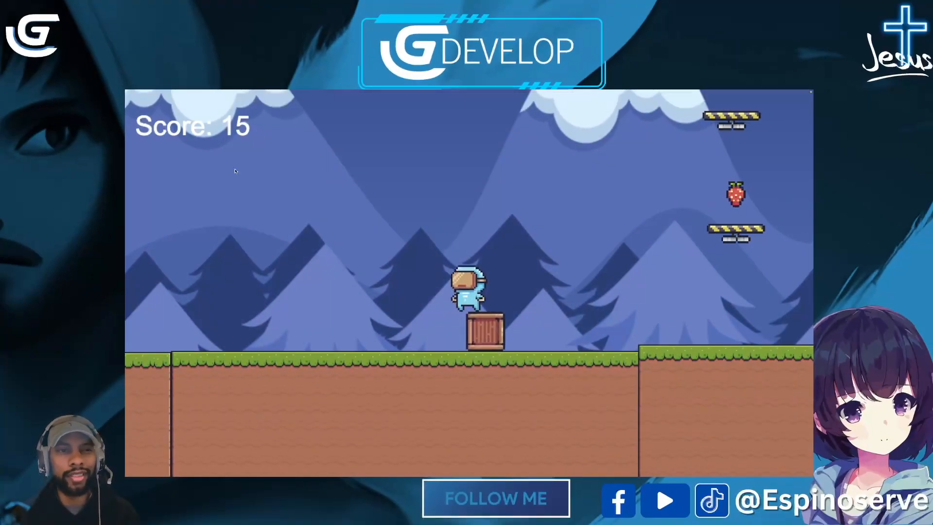
key(Right)
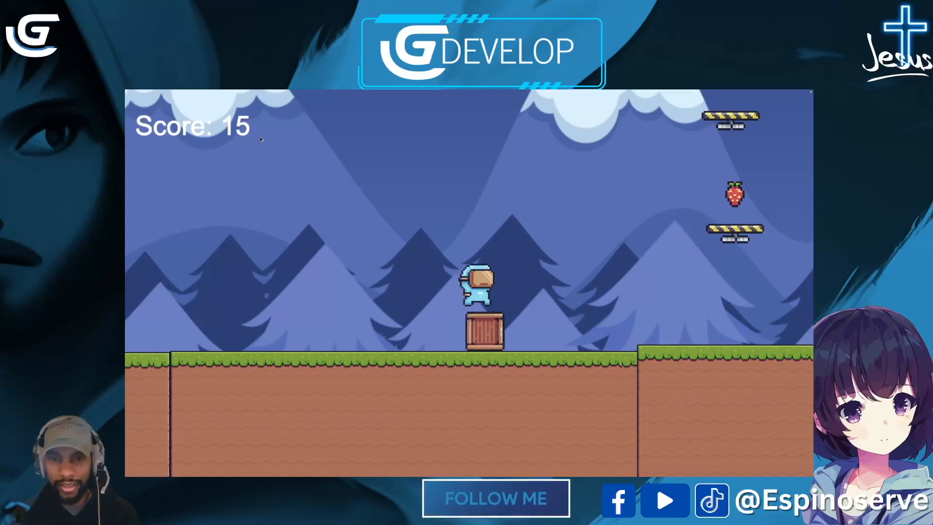
key(space)
key(Left)
key(space)
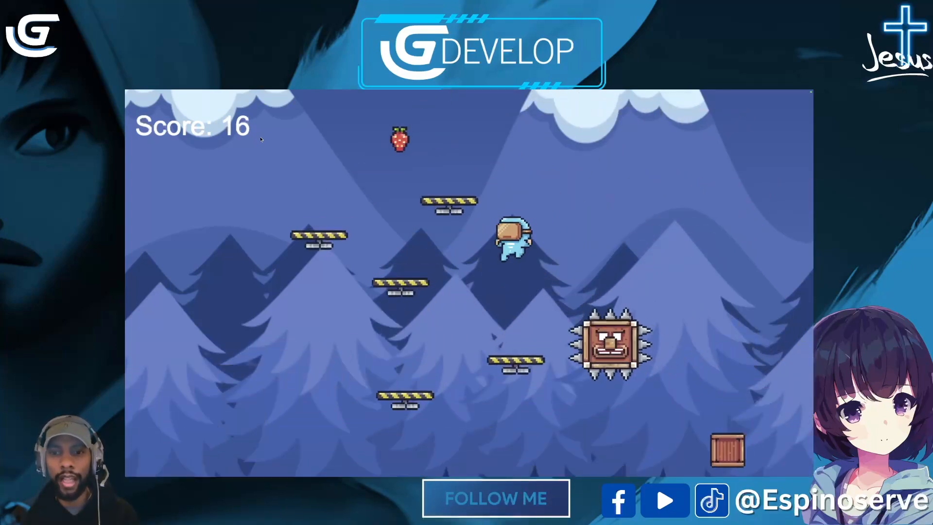
key(Right)
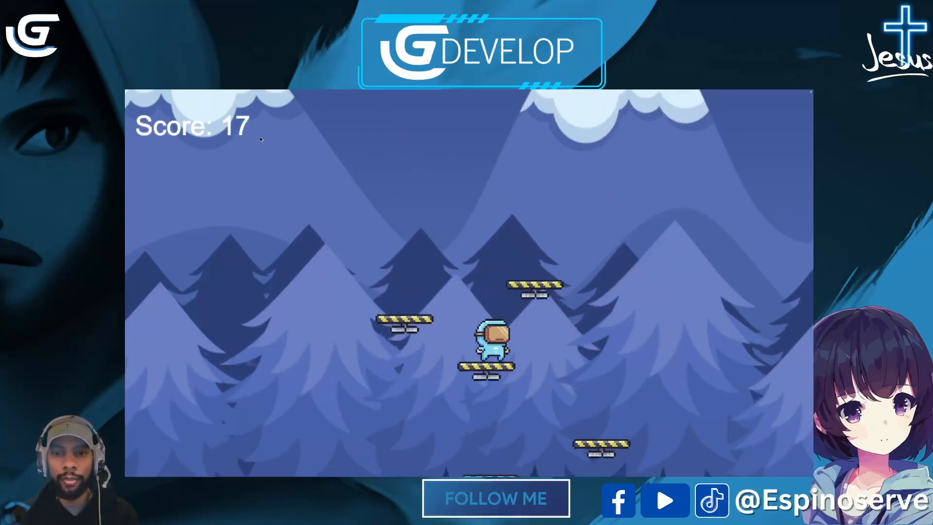
key(space)
key(Left)
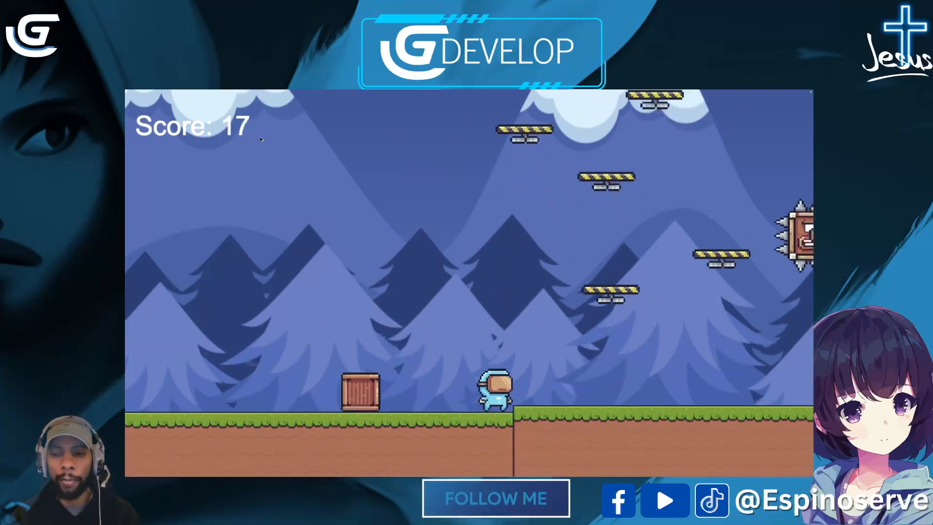
Cross Scene2's raised ground under the SpikeHead and drop to the lower ground beyond the floating crate.
key(space)
key(Right)
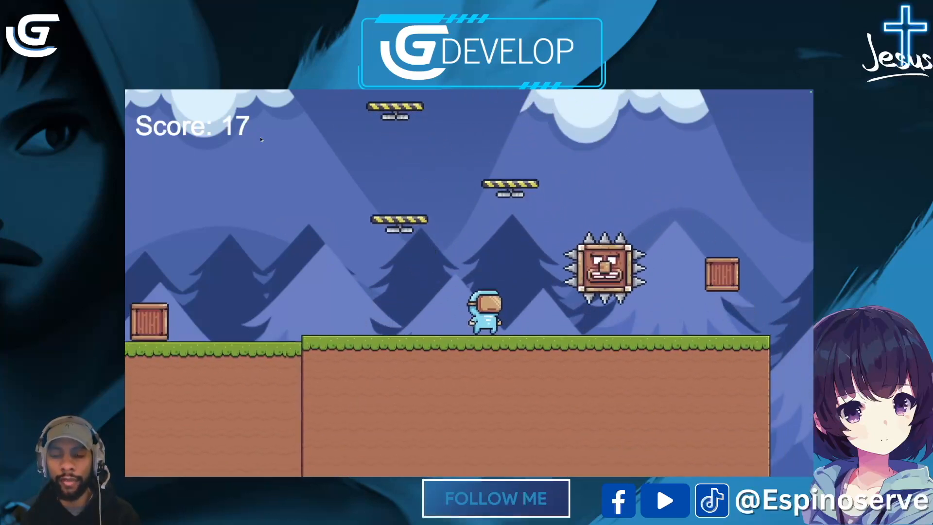
key(Right)
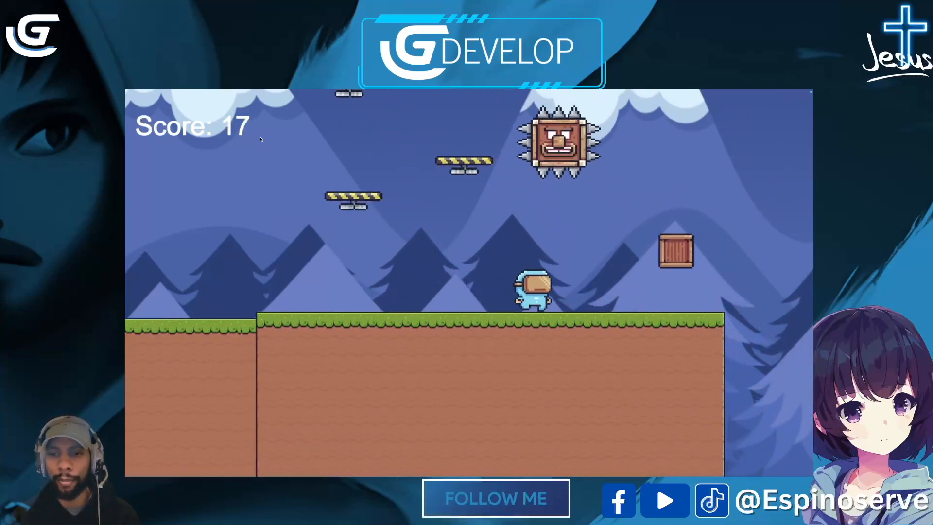
key(space)
key(Right)
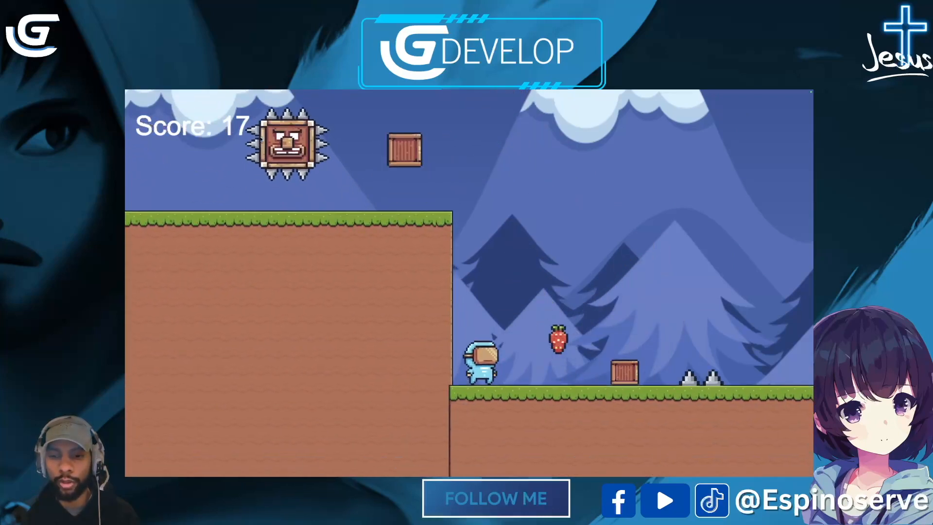
Jump over the lower crate, spikes and gap in Scene2 up to the tree's SpikeHead, and close the preview.
key(space)
key(Right)
key(space)
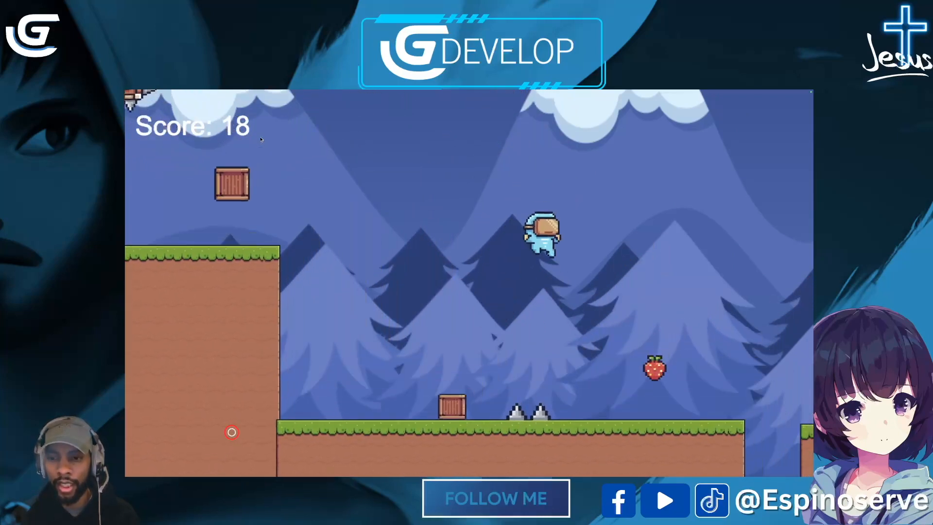
key(space)
key(Right)
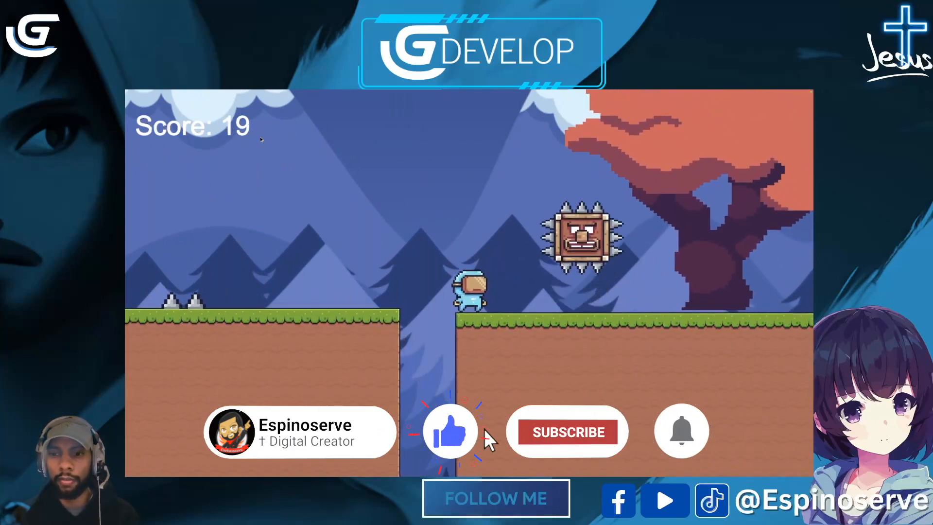
key(Right)
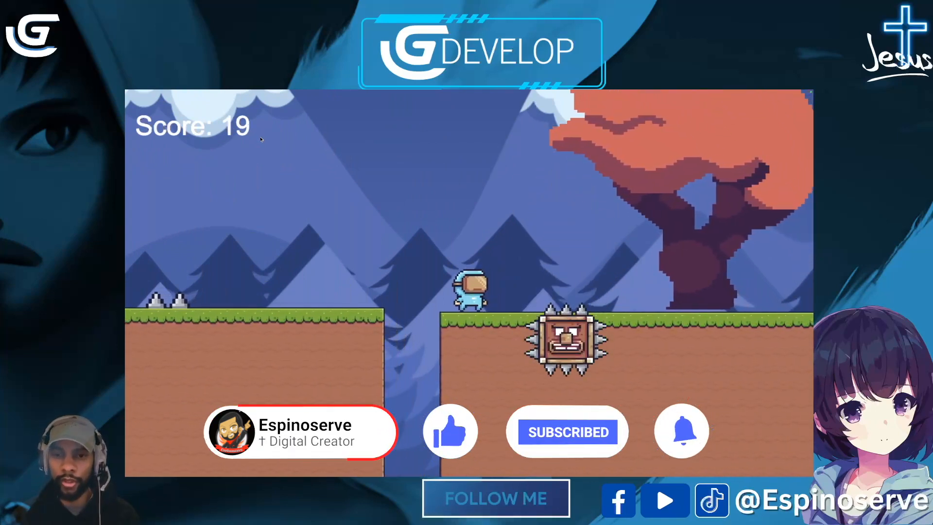
mouse_move(193, 91)
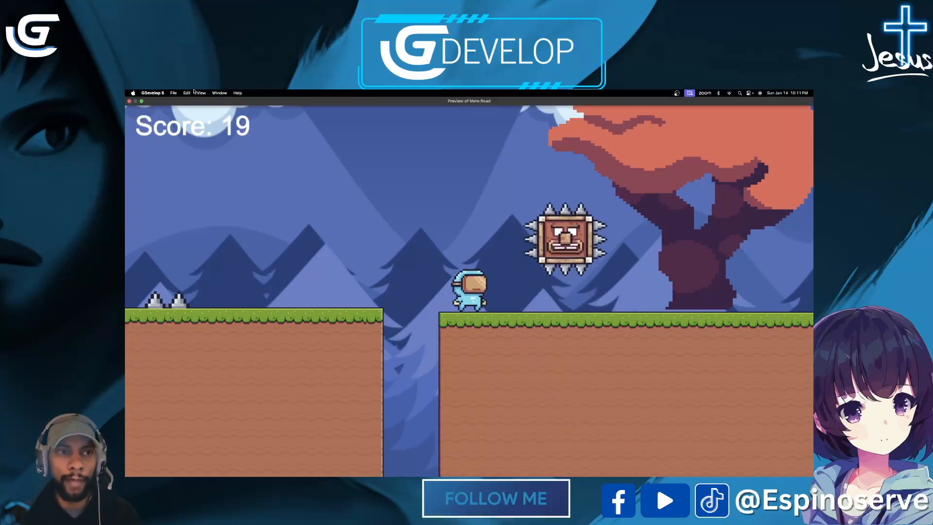
click(130, 101)
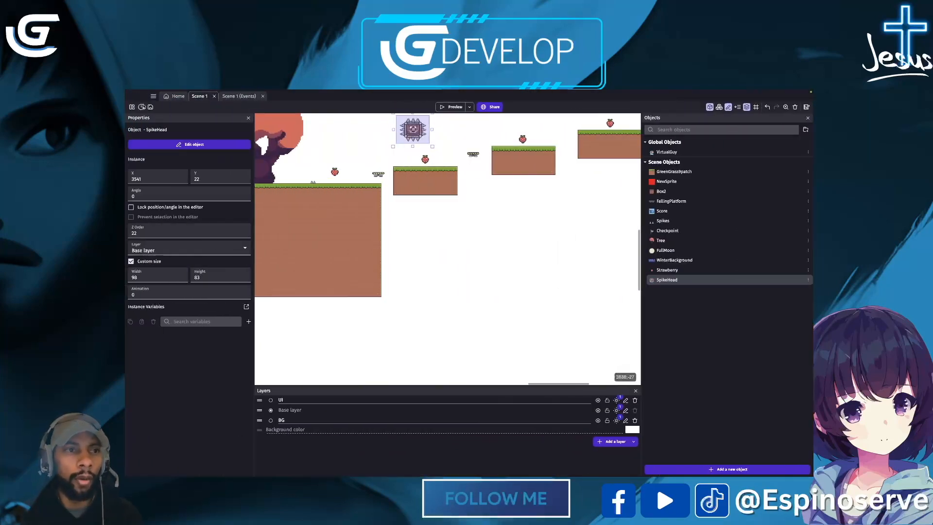
Open Scene2 with its events and reopen the Scene 1 editor.
click(132, 107)
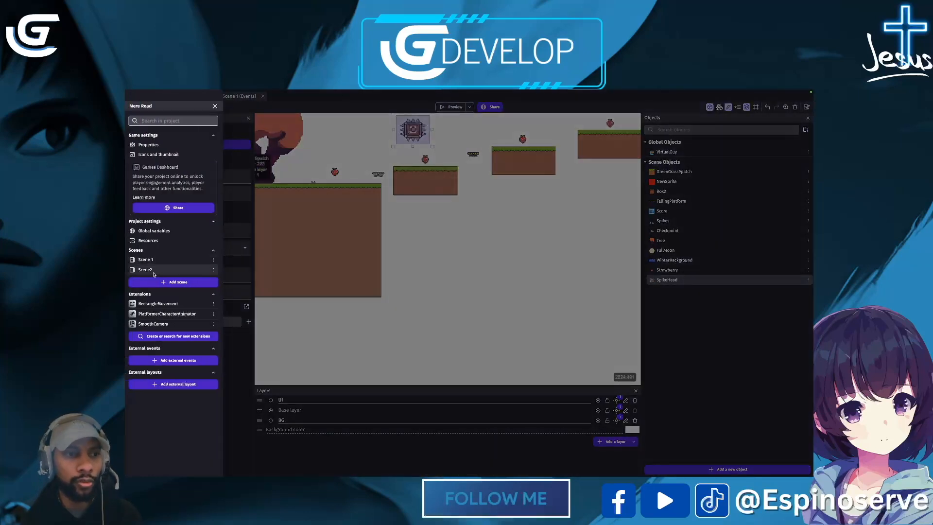
click(145, 269)
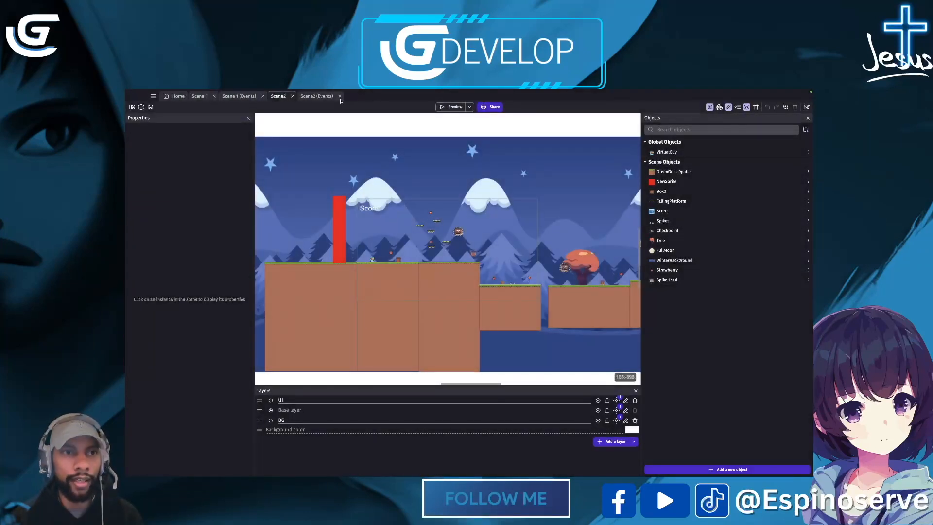
click(213, 96)
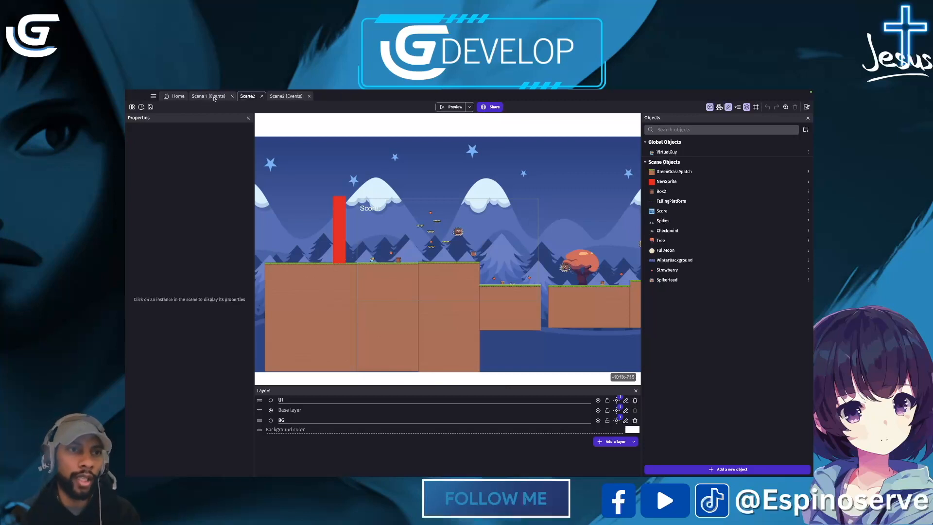
click(132, 107)
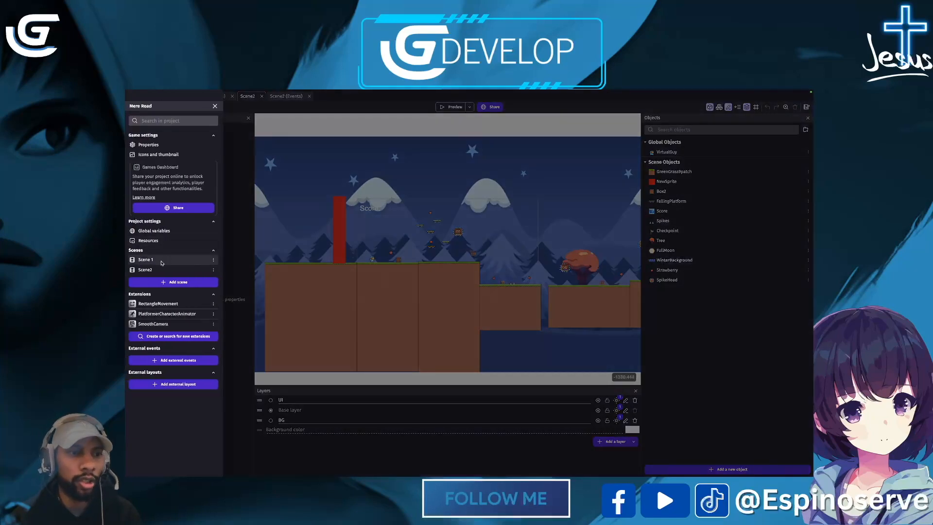
click(146, 259)
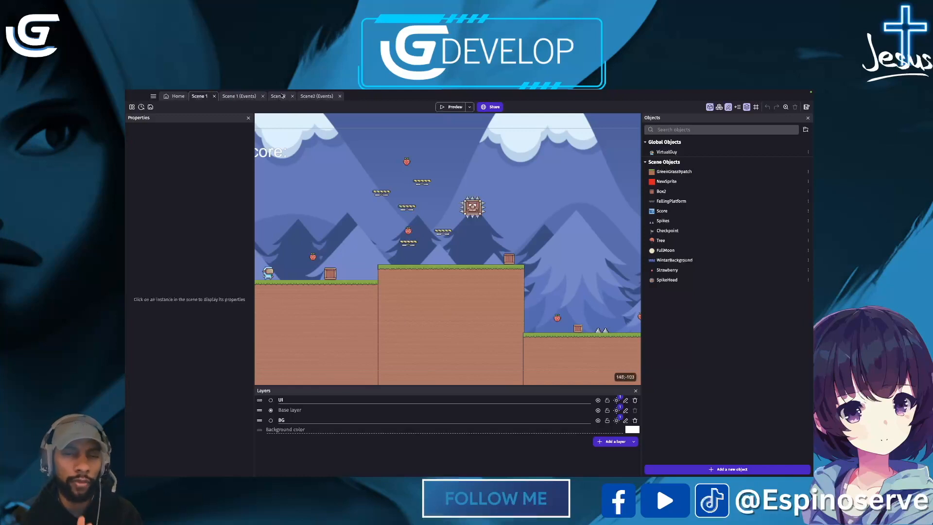
Copy the Score text action "Score: " + ToString(GlobalVariable(Score)) into Scene2's event for the beginning of the scene.
click(313, 97)
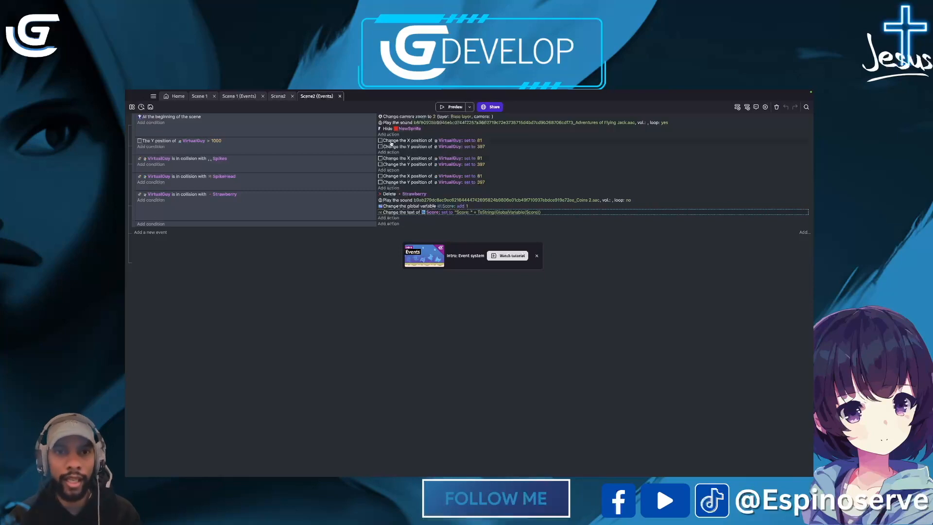
ctrl+click(416, 135)
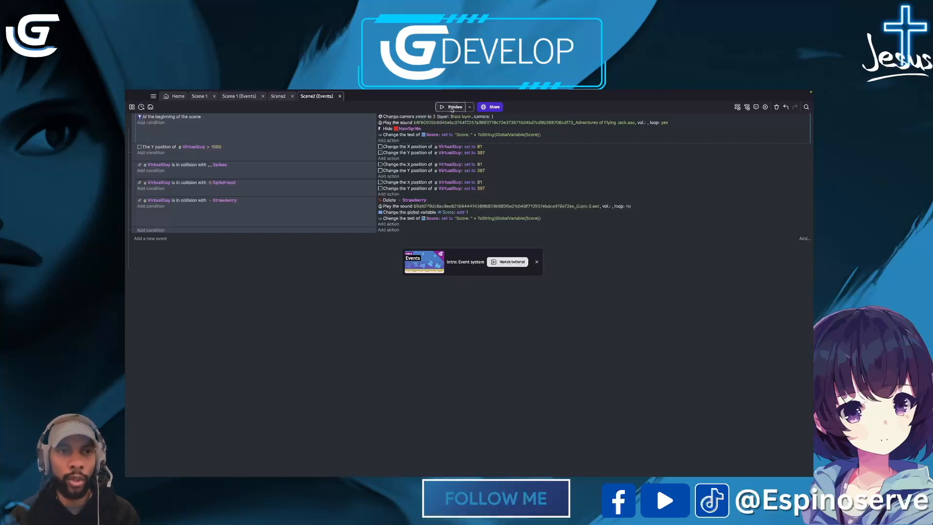
Place a Checkpoint in Scene 1 near the start, on the edge of the raised ground at X 432, Y 342.
click(200, 97)
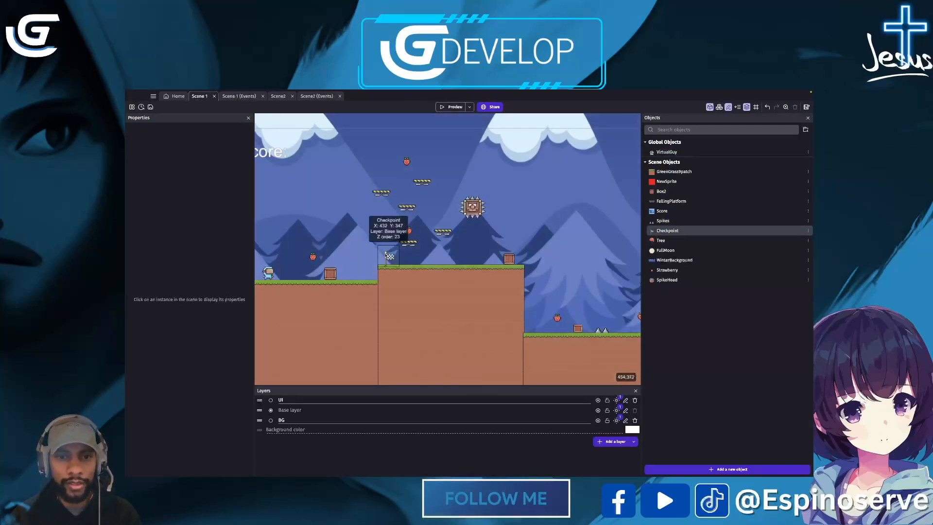
click(389, 254)
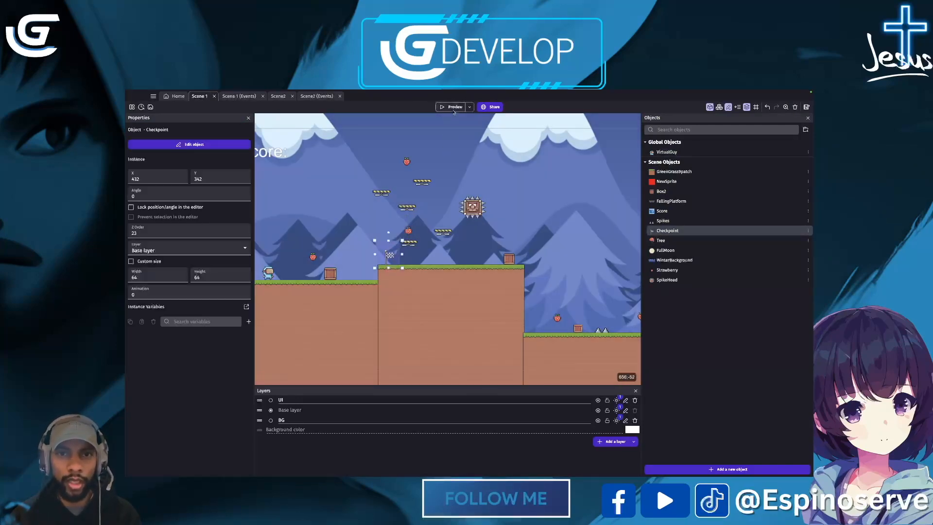
Preview Scene 1, collect the strawberry above the crate and run into the nearby Checkpoint.
click(453, 108)
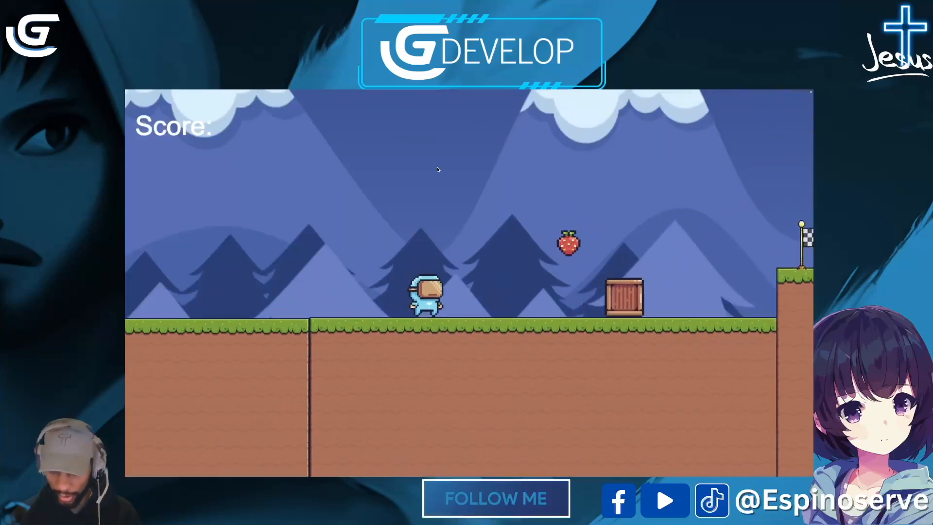
key(Right)
key(space)
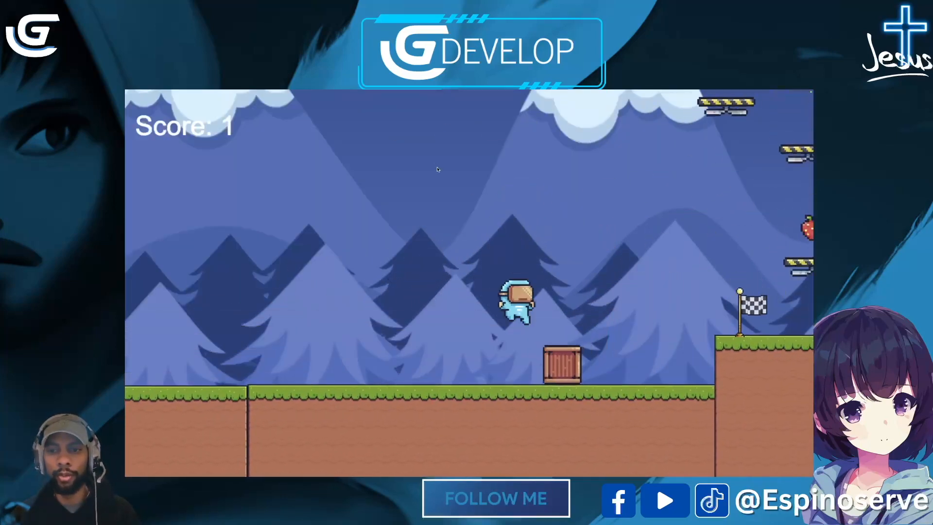
key(Right)
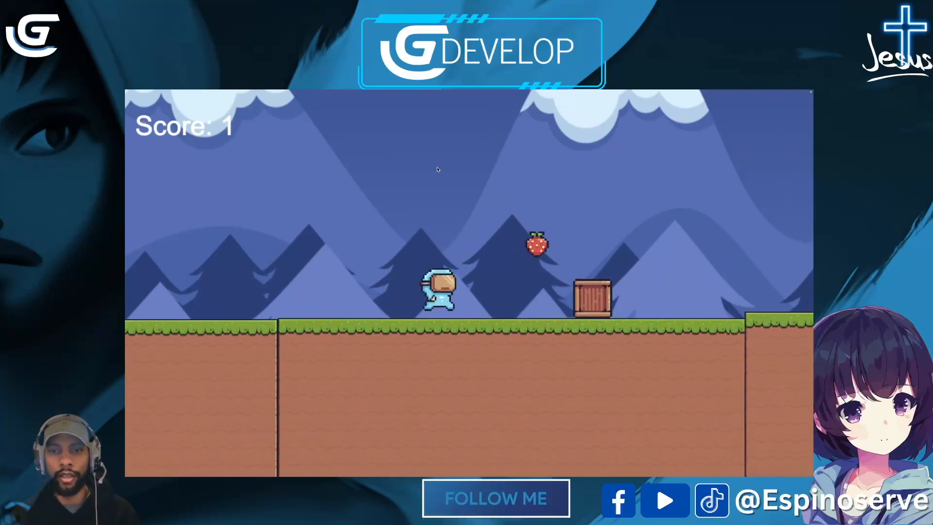
Collect the strawberries above the crate and by the falling platform in Scene2 to check that the score carries over.
key(Right)
key(space)
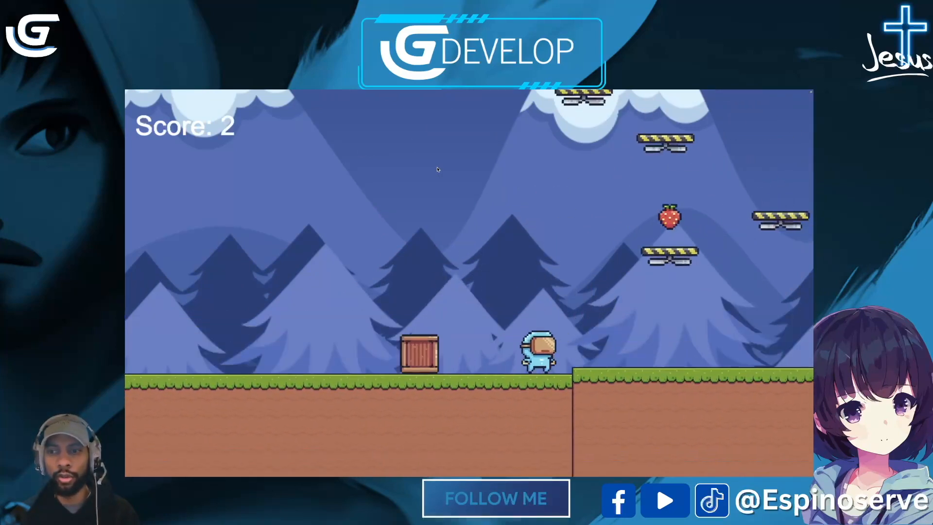
key(Right)
key(space)
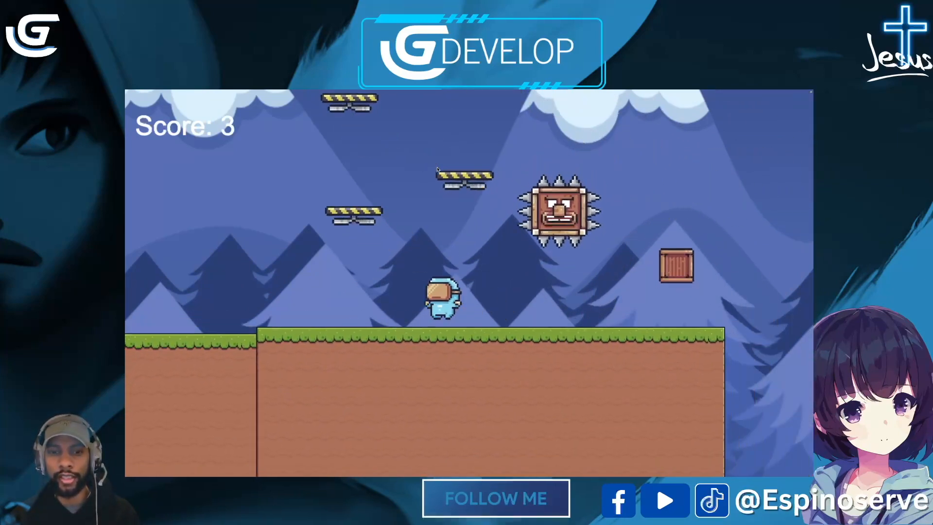
key(Right)
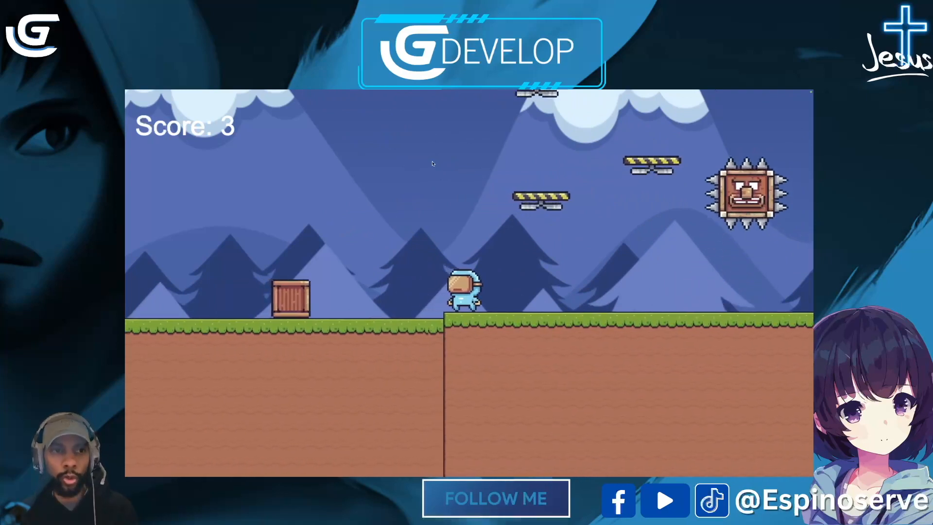
mouse_move(159, 114)
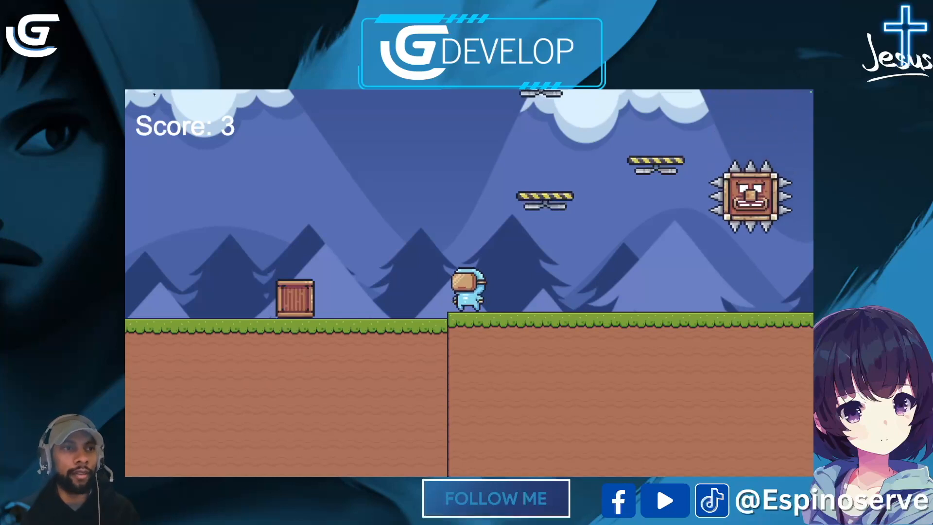
mouse_move(130, 98)
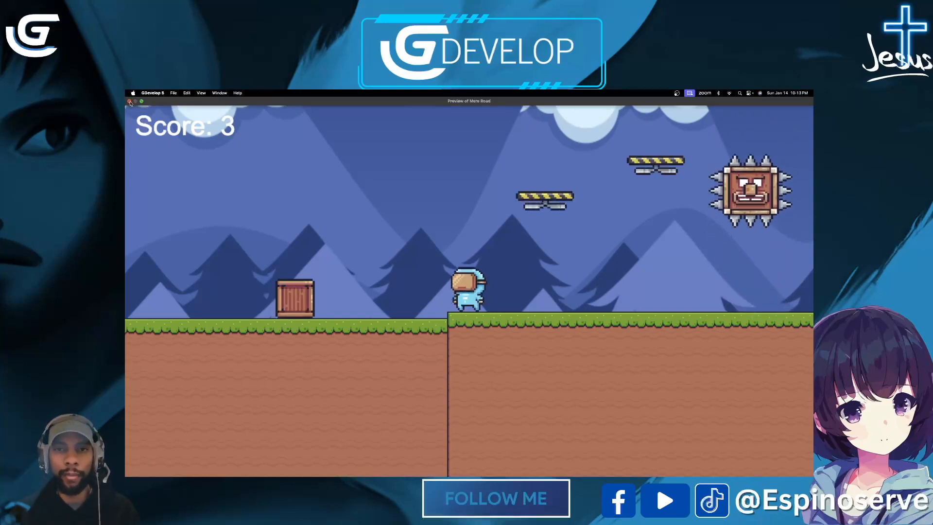